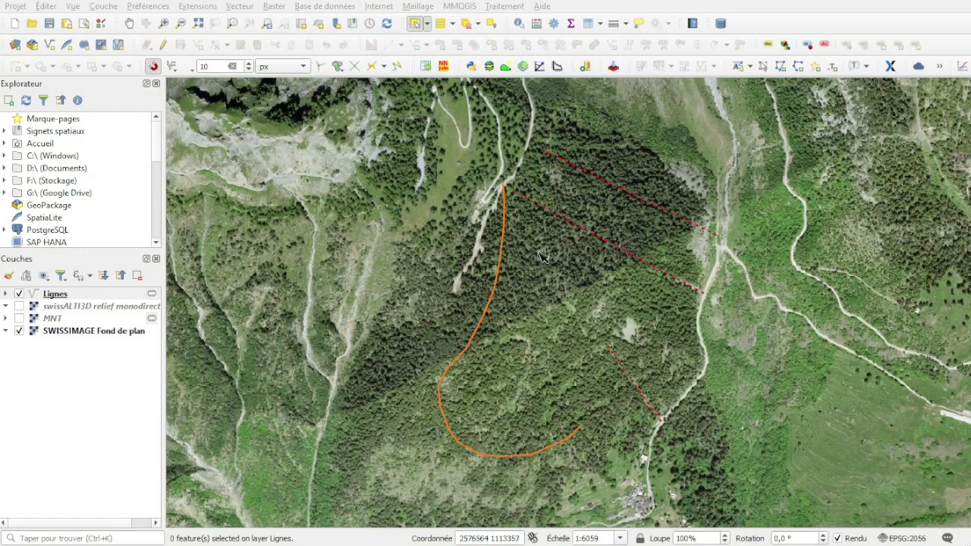
- Select the orange piste line of the Lignes layer on the map, and clear the selection
left_click(50, 294)
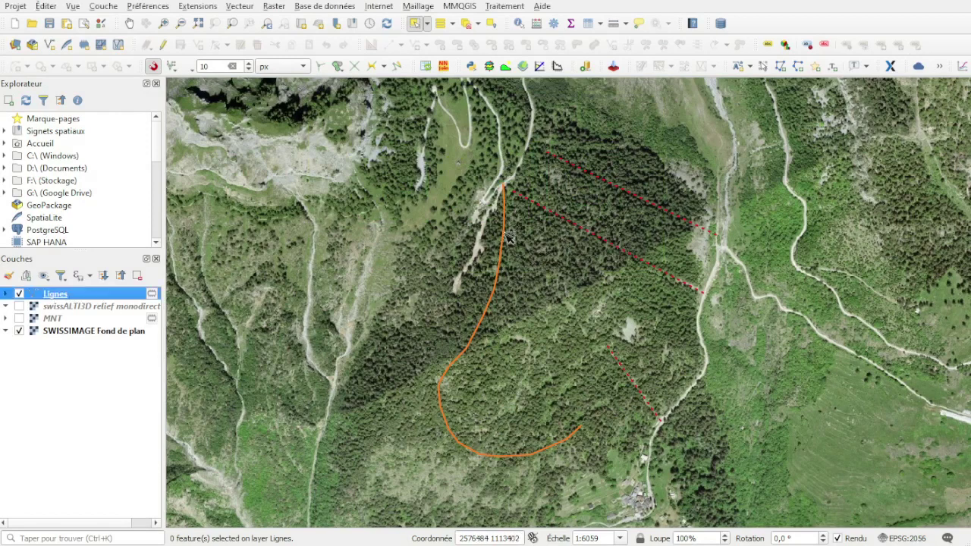
left_click(489, 302)
left_click(537, 286)
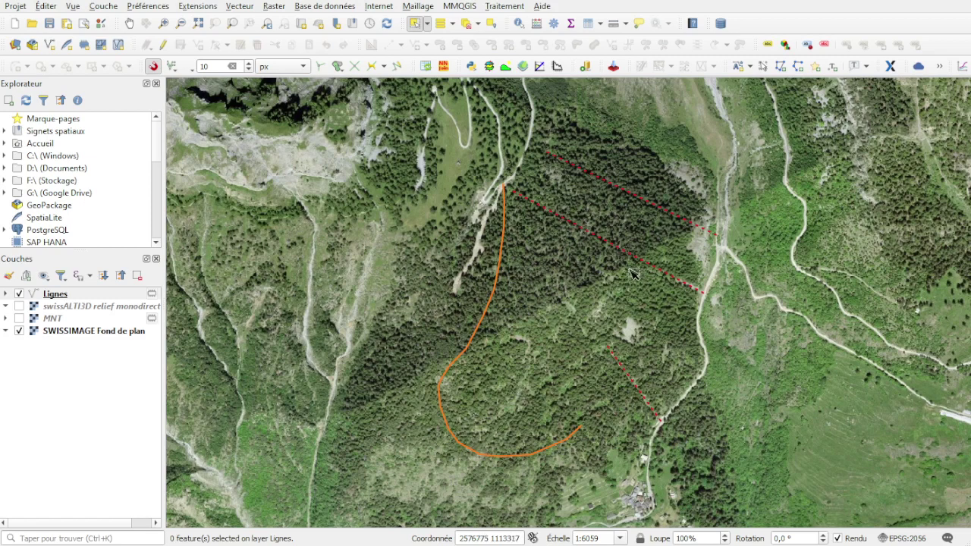
left_click(505, 252)
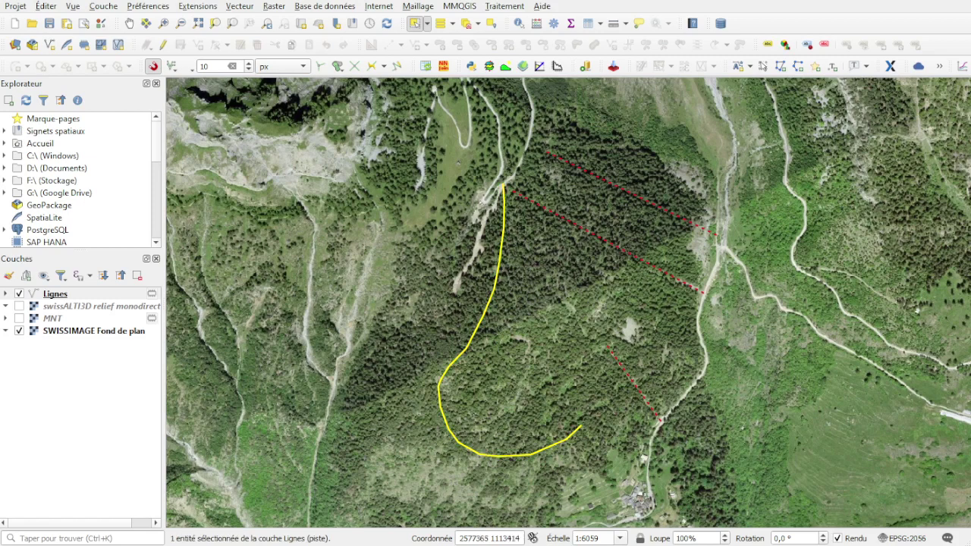
left_click(600, 292)
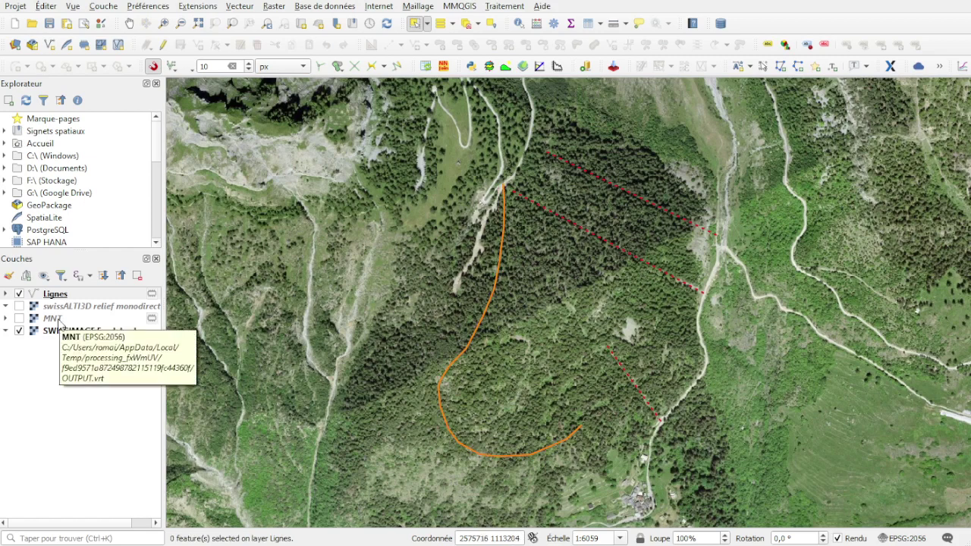
- Display the swissALTI3D relief layer to view the terrain shading, and hide it again
left_click(19, 306)
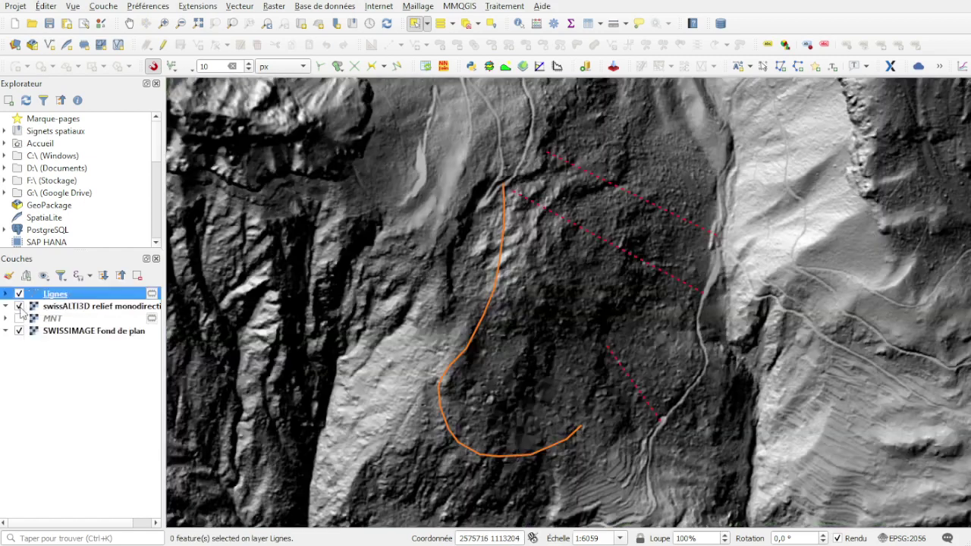
left_click(64, 308)
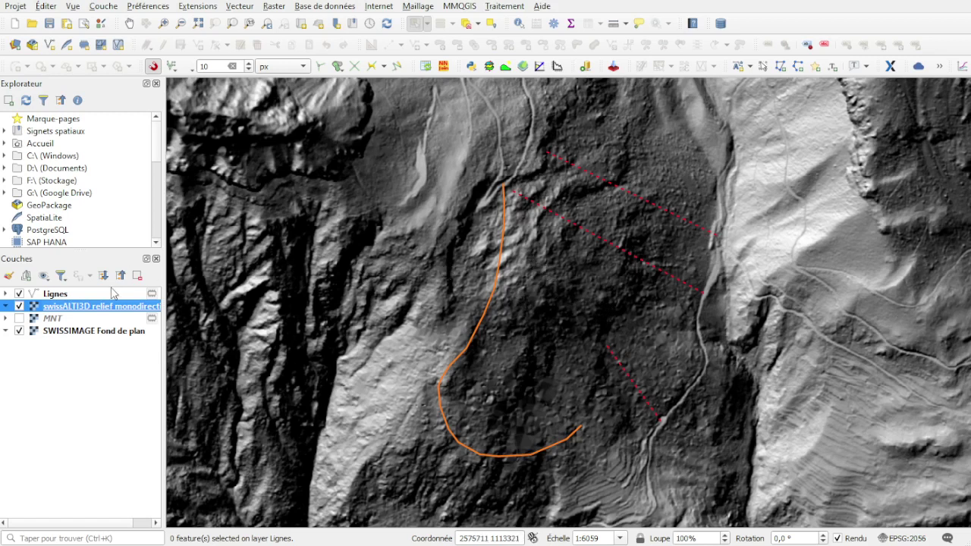
left_click(19, 307)
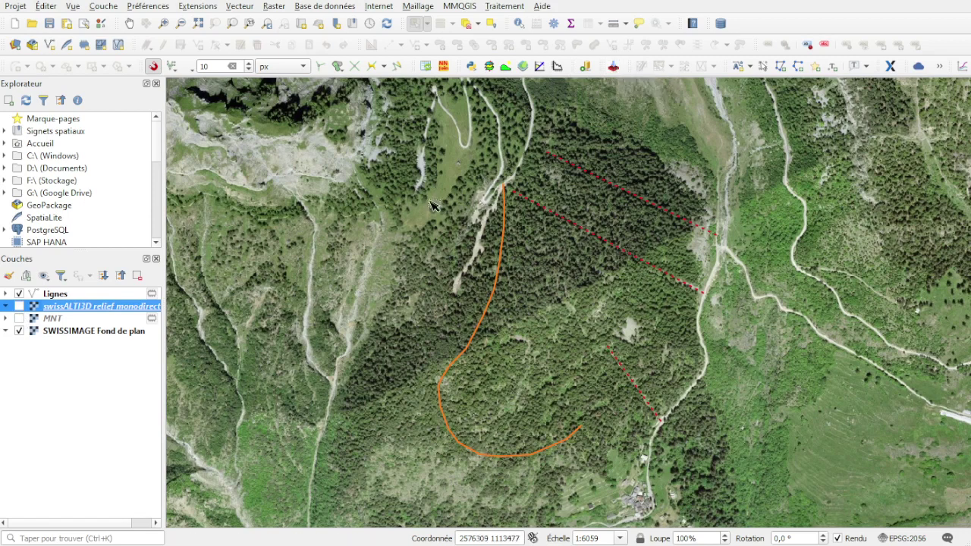
- Display the MNT layer, examine how far the raster extends around the lines, and hide it again
left_click(18, 319)
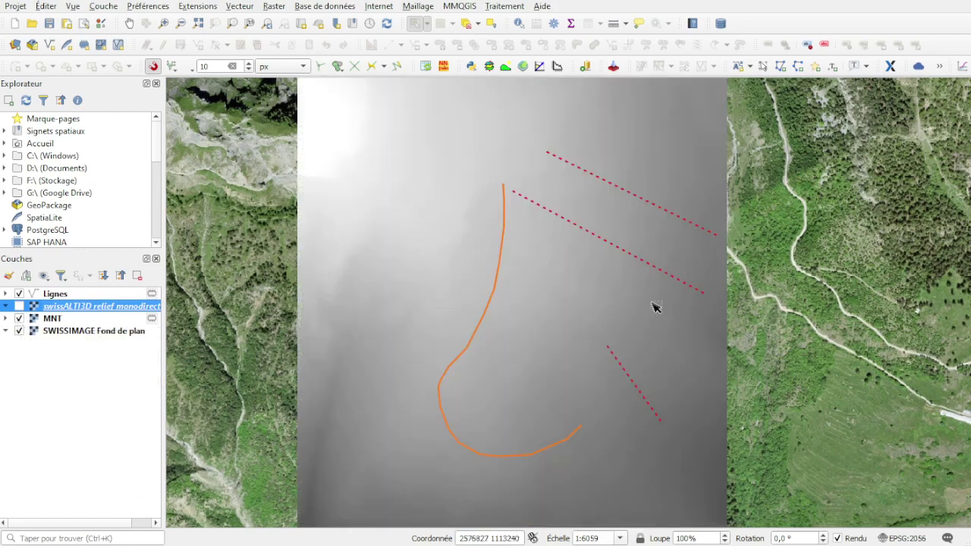
scroll(599, 274, "down", 1)
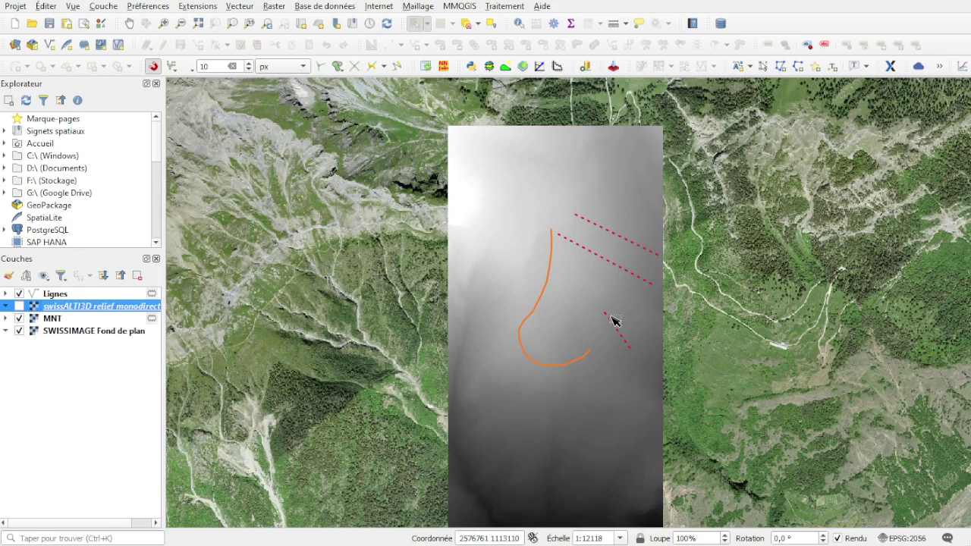
scroll(560, 325, "up", 1)
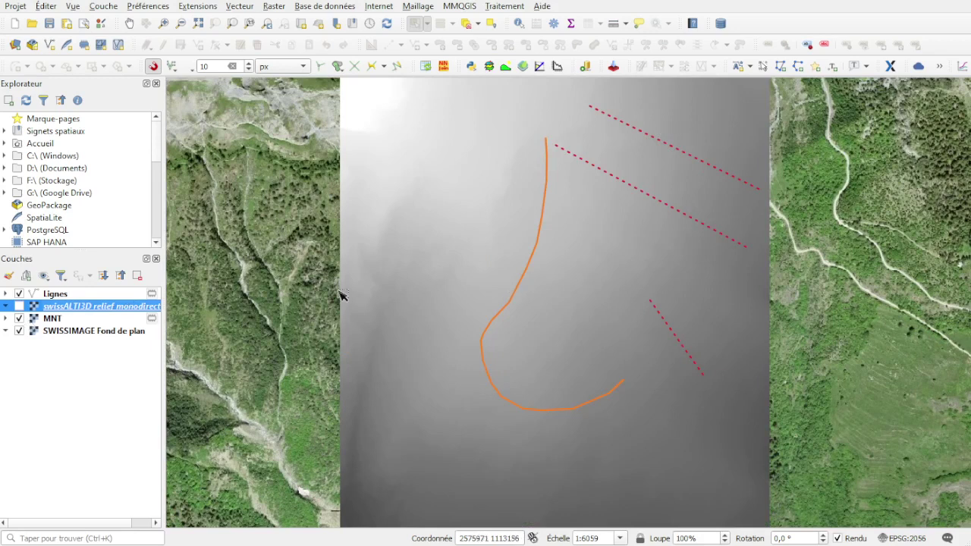
left_click(18, 319)
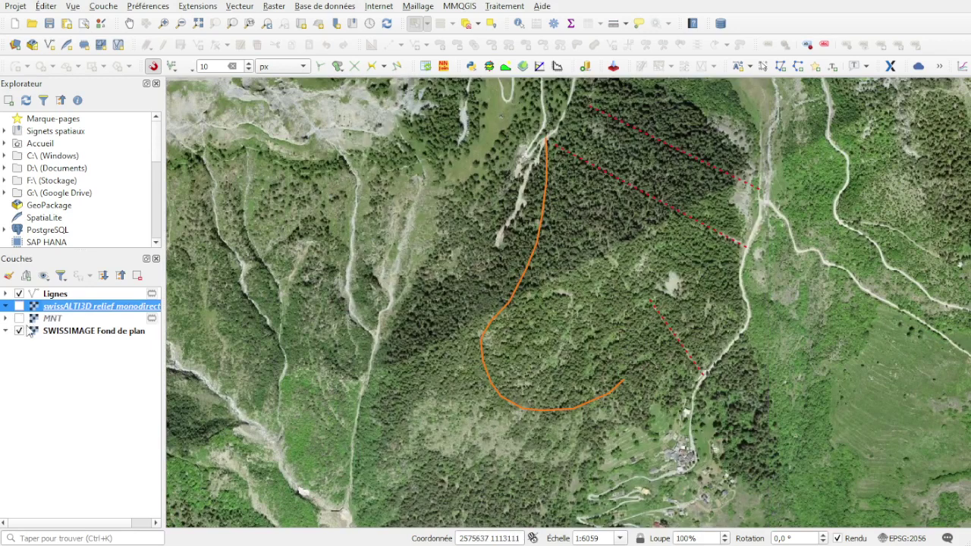
- Check the Profile tool entry in the plugin manager and close the manager
left_click(78, 319)
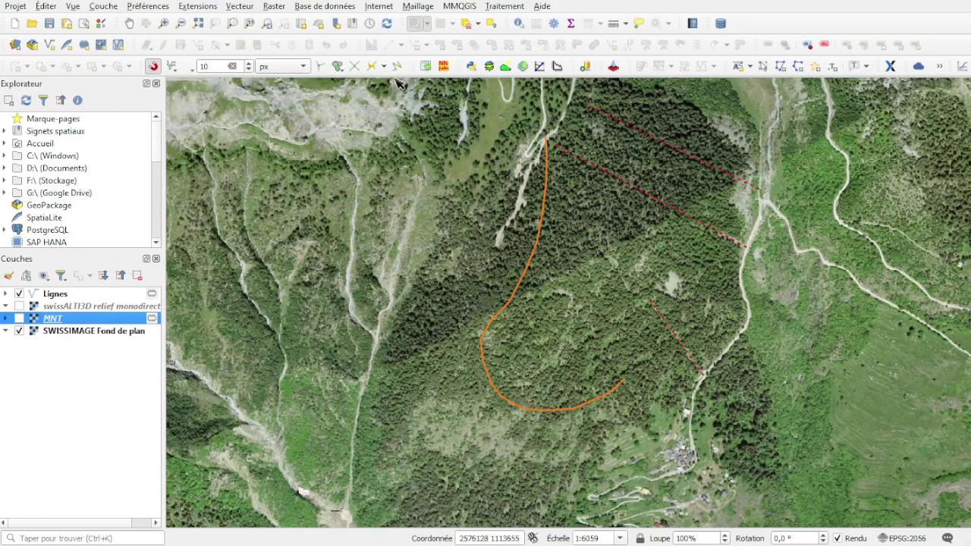
left_click(202, 7)
left_click(207, 23)
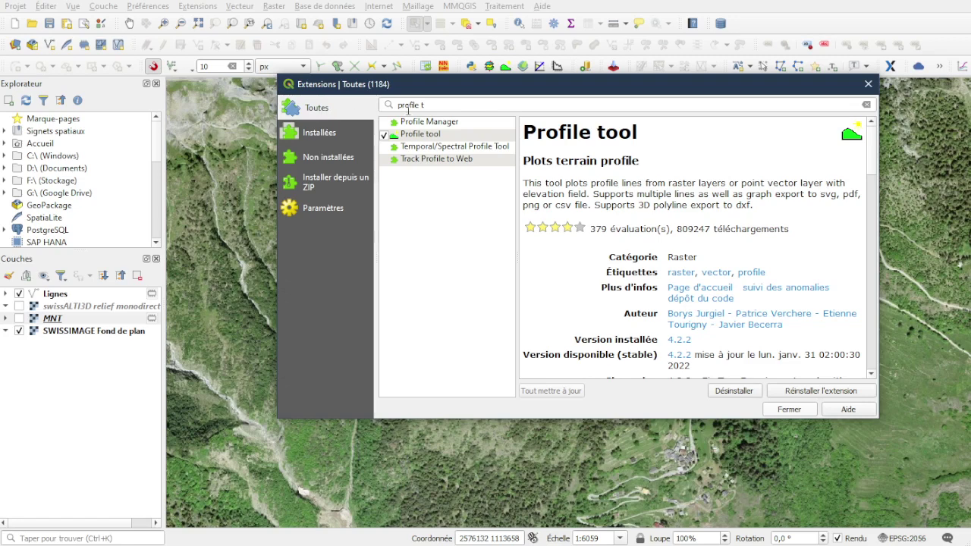
left_click(422, 139)
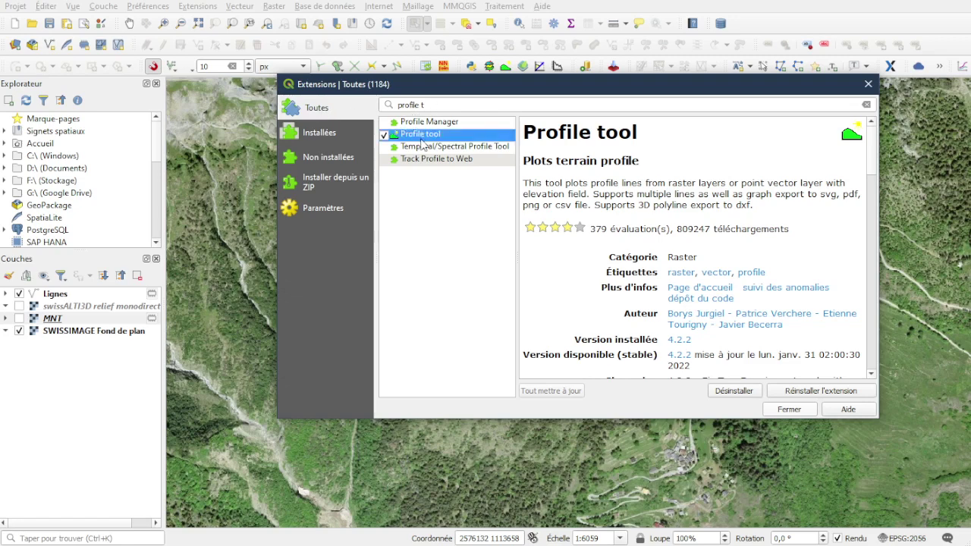
left_click(800, 415)
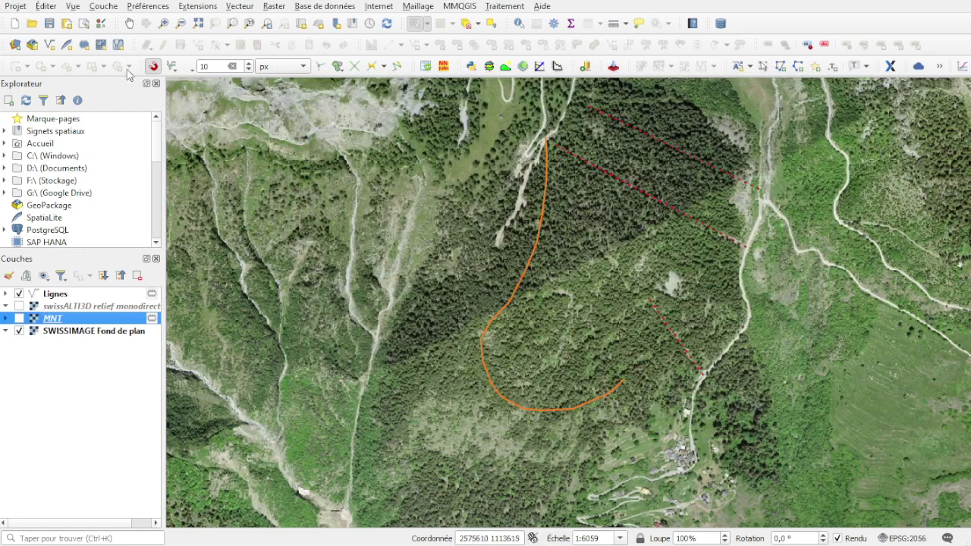
- View the built-in elevation profile panel and close it again
left_click(72, 7)
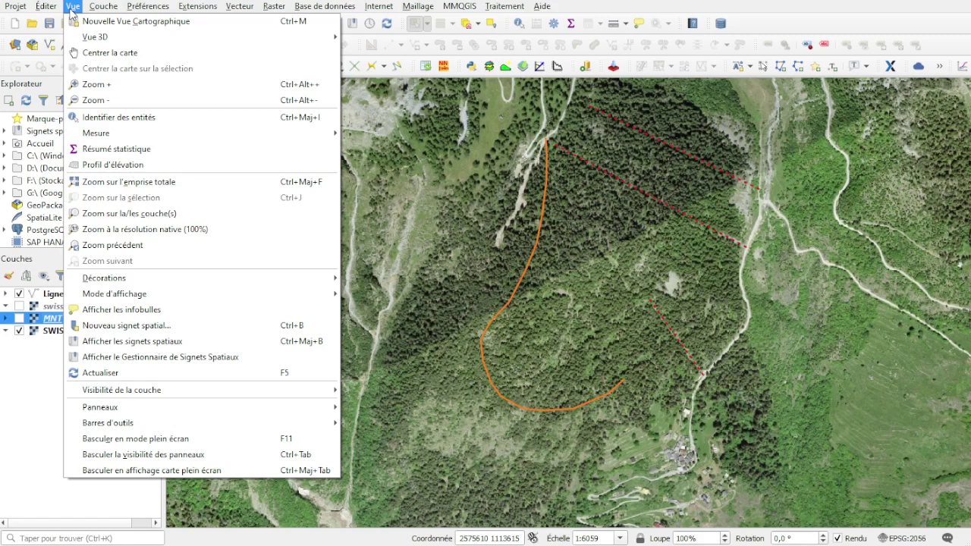
left_click(112, 165)
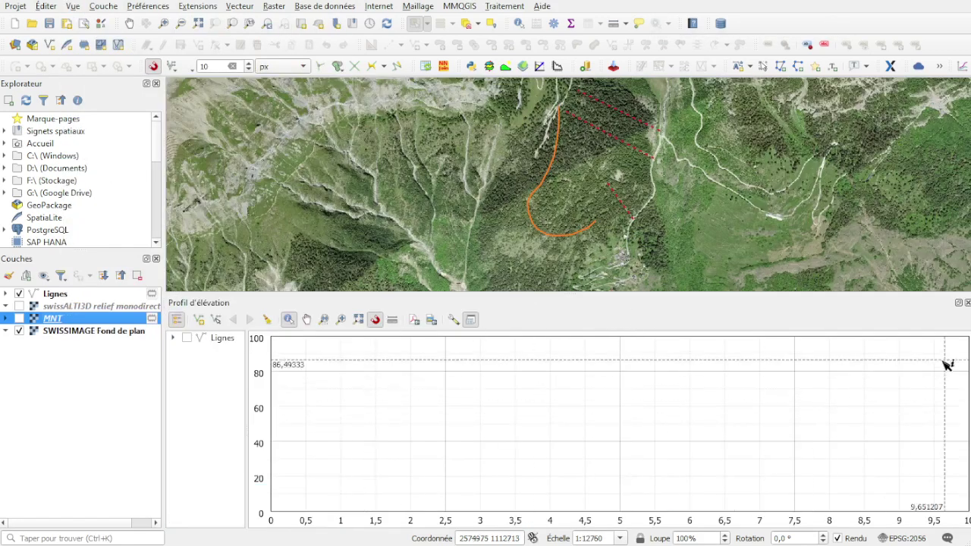
left_click(967, 302)
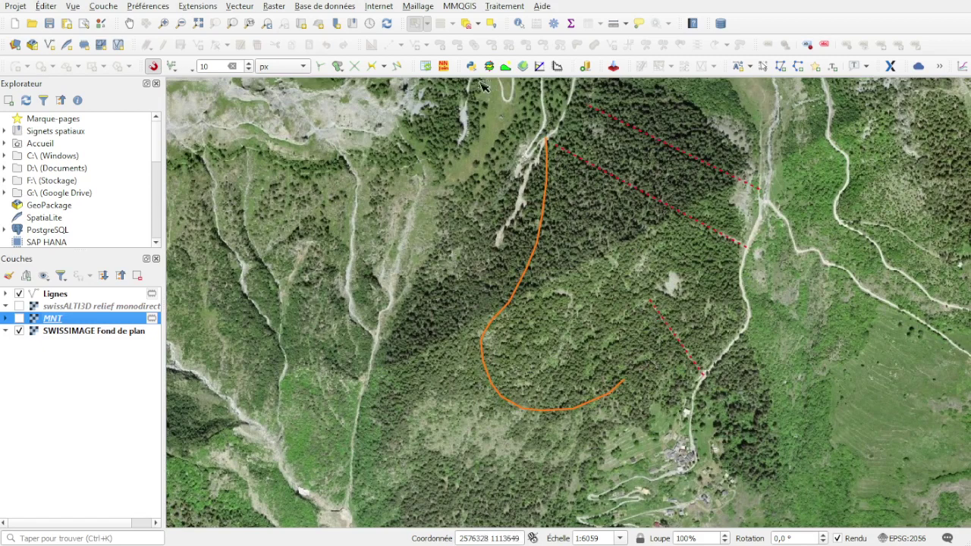
- Open the Profile Tool plugin and make the MNT layer visible on the map
left_click(506, 68)
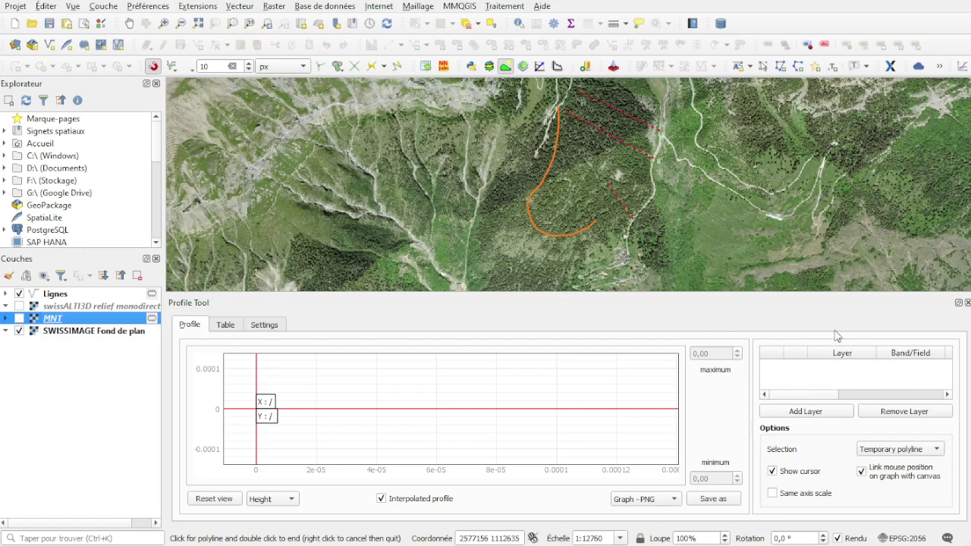
left_click(19, 318)
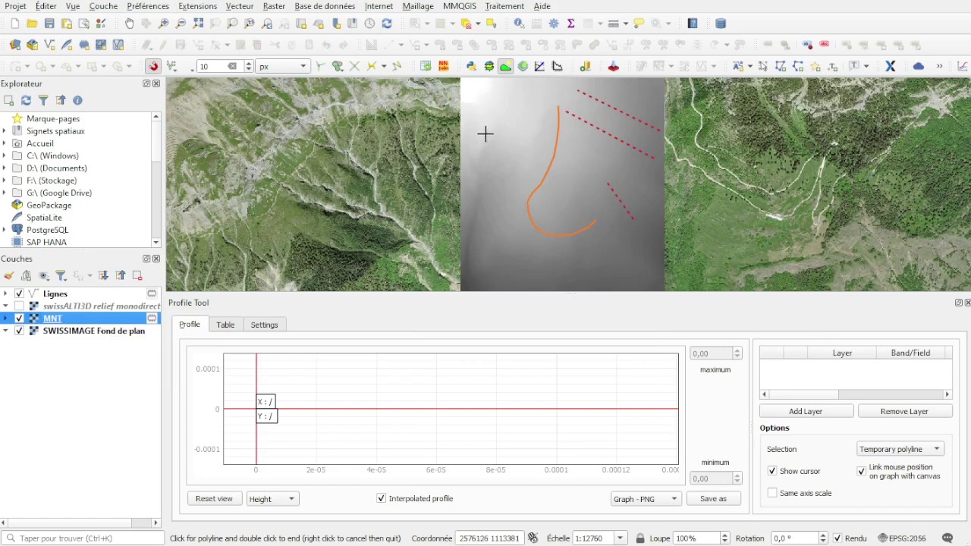
- Query the MNT elevation value with Identify at several points around the piste line and dashed lines
left_click(519, 24)
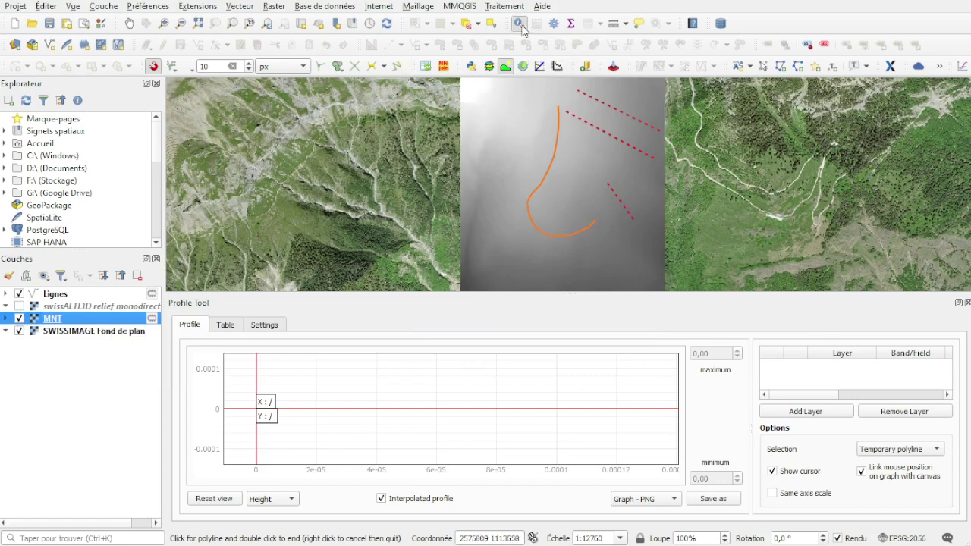
left_click(497, 151)
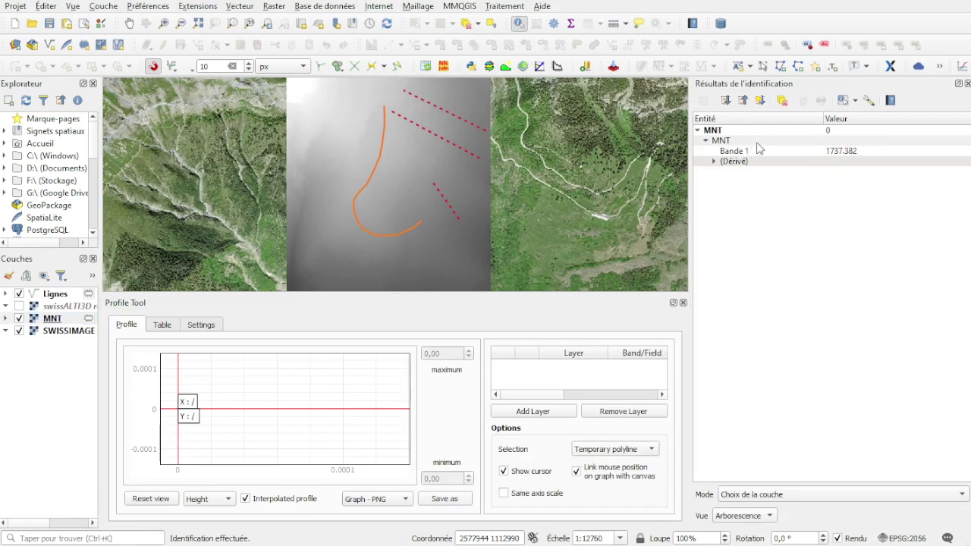
left_click(332, 151)
left_click(325, 192)
left_click(406, 209)
left_click(432, 174)
left_click(455, 247)
left_click(364, 265)
left_click(333, 232)
left_click(334, 176)
- Display the swissALTI3D relief layer, query a point on it with Identify, and hide the layer again
left_click(19, 307)
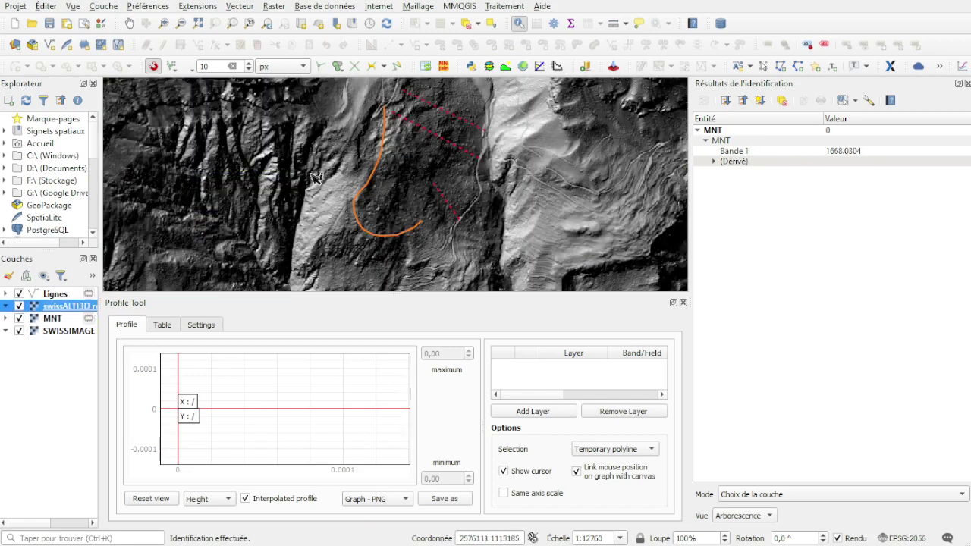
left_click(198, 129)
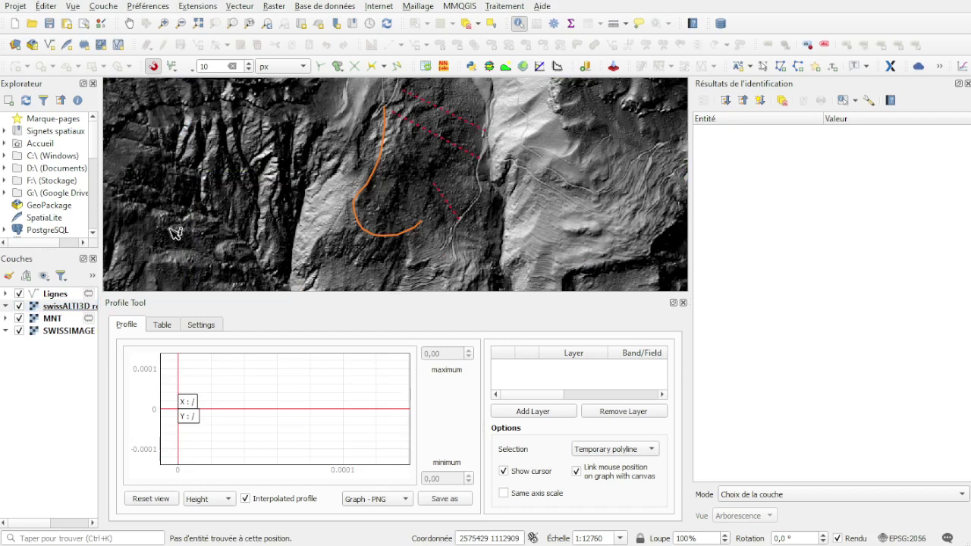
left_click(19, 306)
- Query the elevation of one more point on the MNT layer and close the identification results
left_click(22, 321)
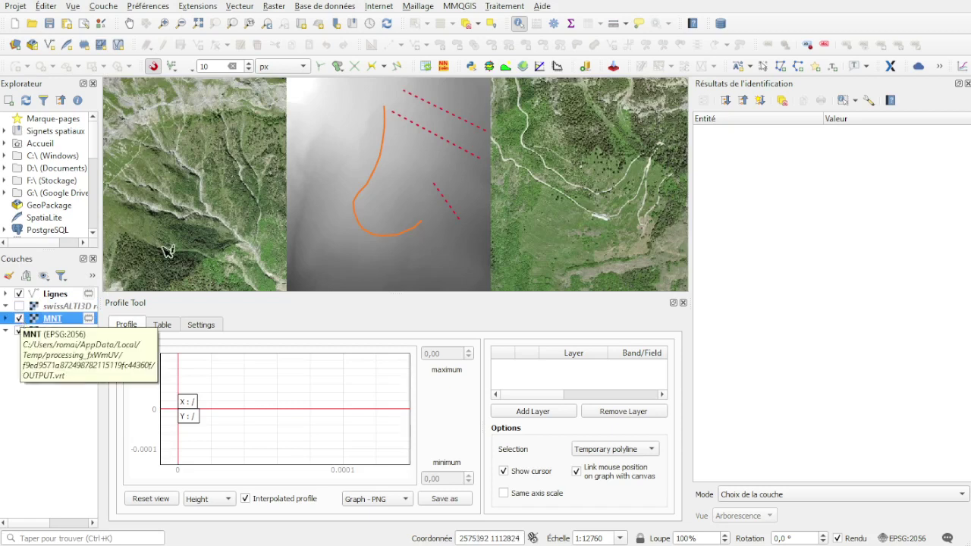
left_click(320, 129)
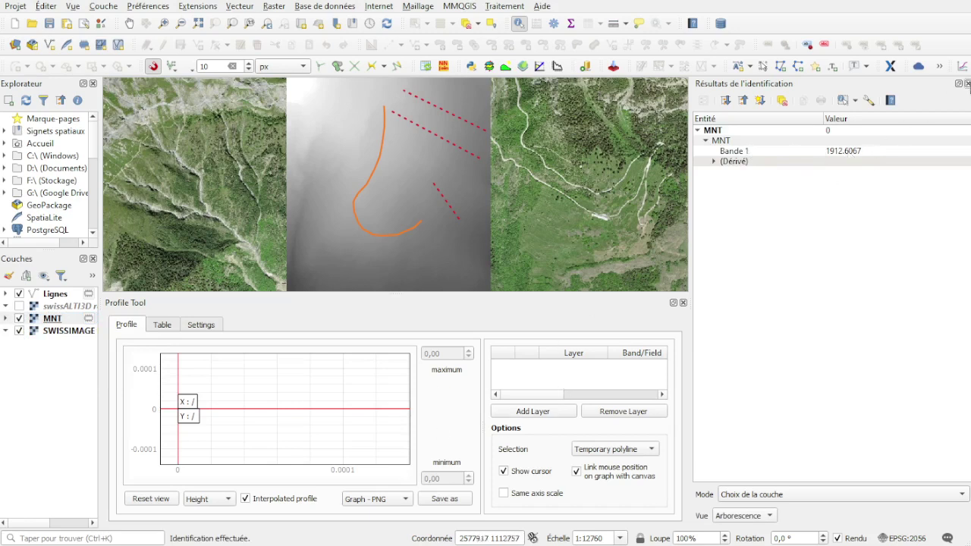
left_click(967, 84)
- Add the MNT layer to the Profile Tool's layer list, remove it, and add it again
left_click(44, 319)
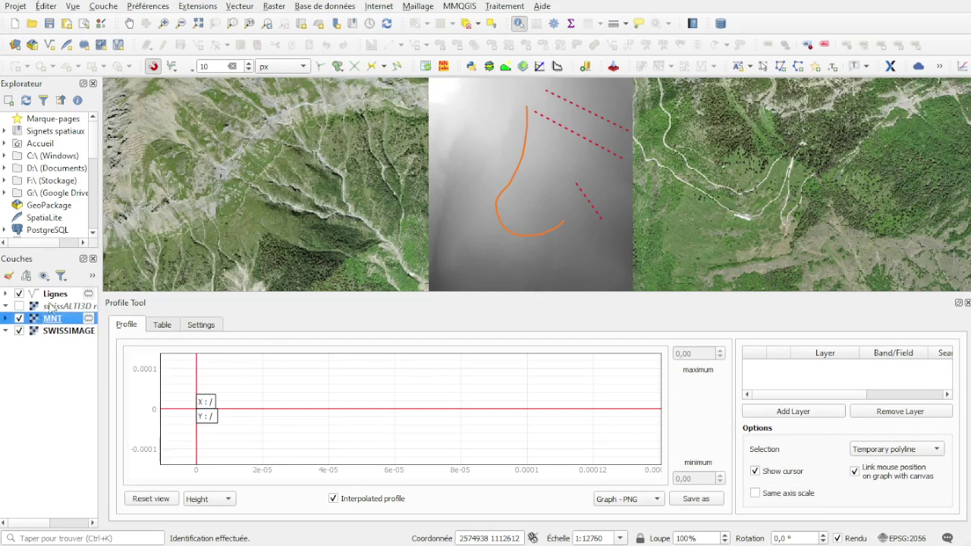
left_click(804, 414)
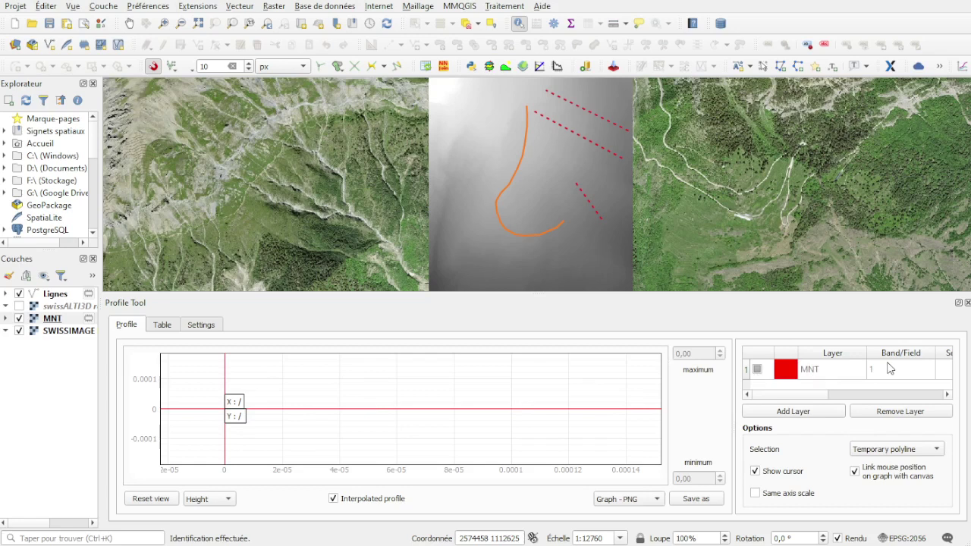
left_click(900, 413)
left_click(815, 410)
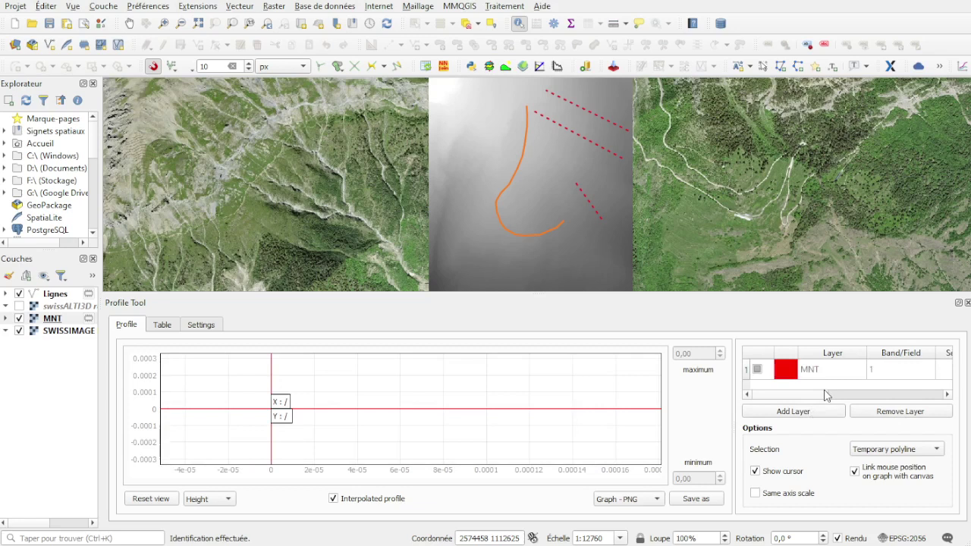
- Plot the MNT profile along a temporary zigzag polyline of nine vertices drawn upward across the raster, and clear it
left_click(907, 449)
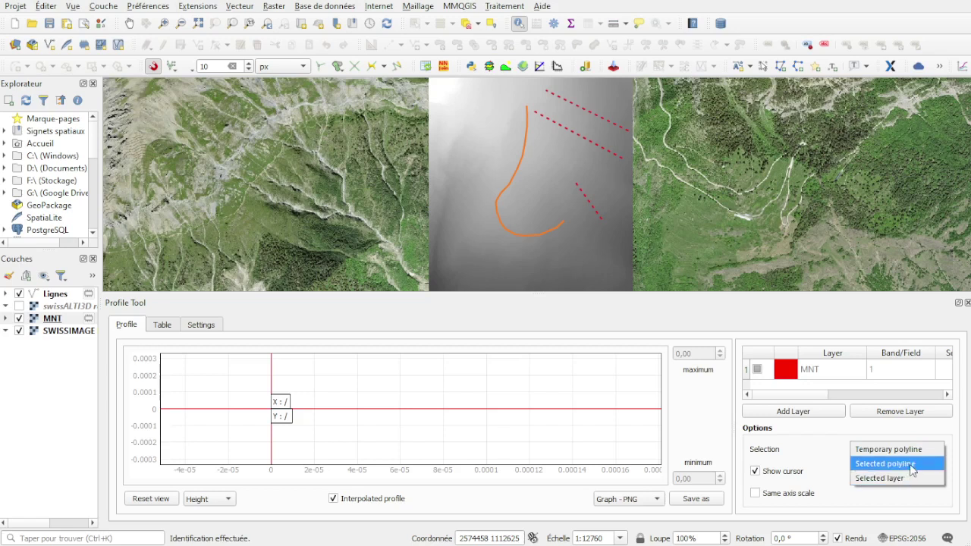
left_click(916, 453)
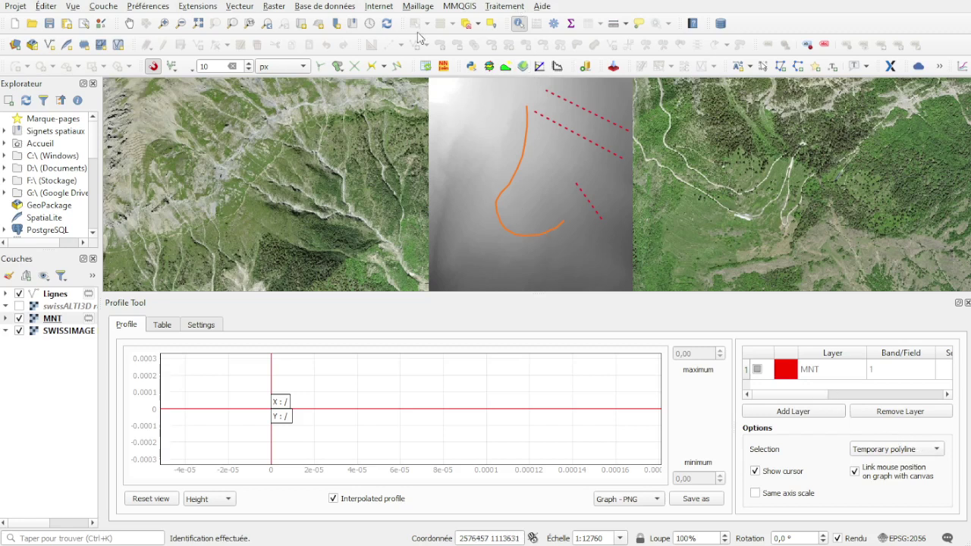
left_click(505, 70)
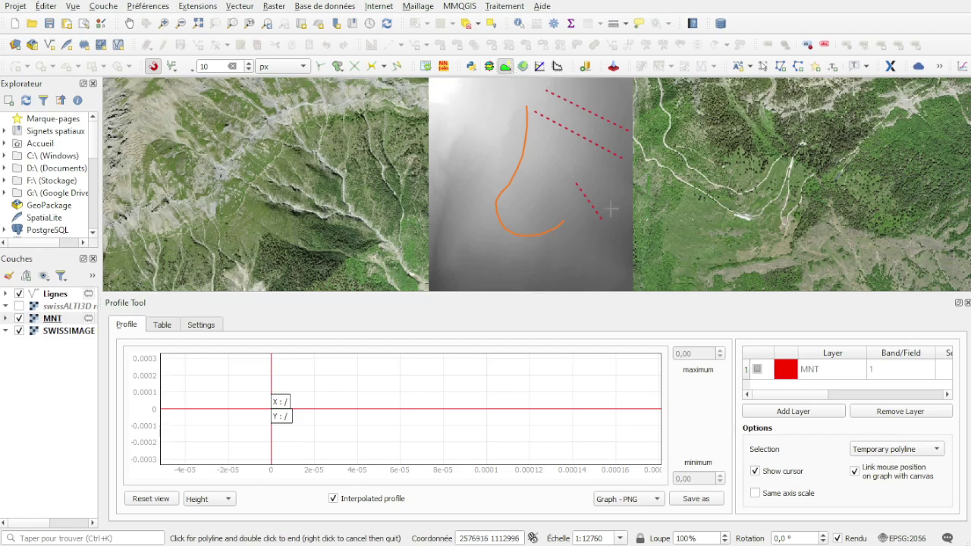
left_click(590, 272)
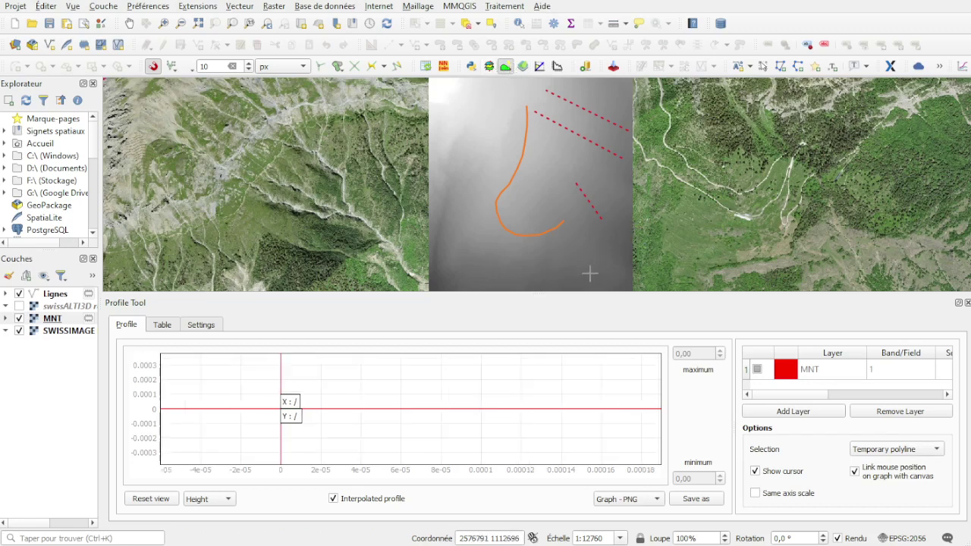
left_click(487, 272)
left_click(533, 201)
left_click(470, 182)
left_click(523, 138)
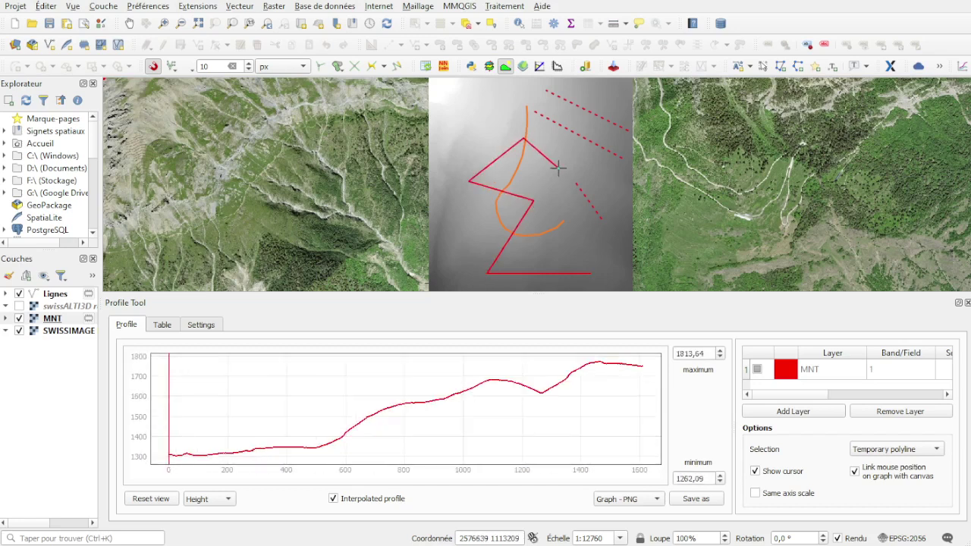
left_click(559, 170)
left_click(579, 123)
left_click(498, 103)
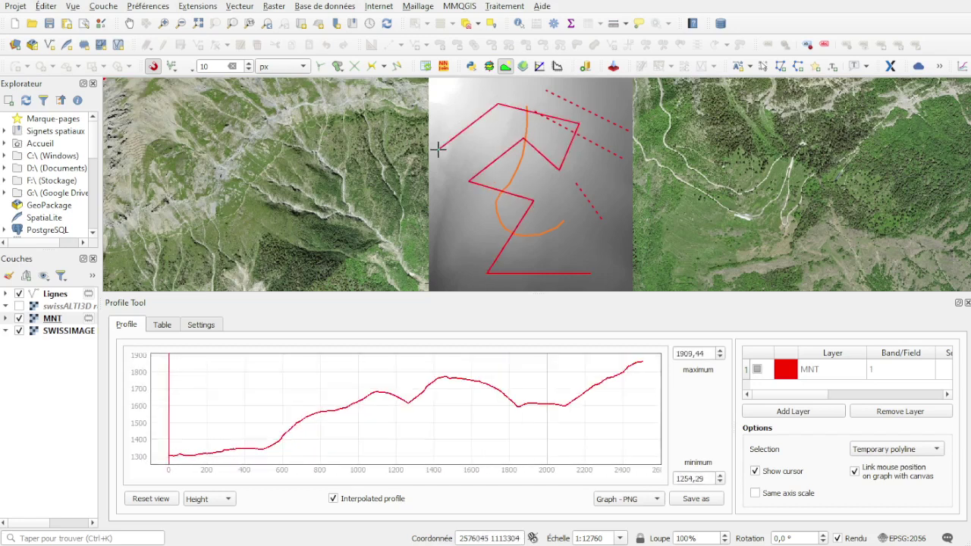
left_click(438, 150)
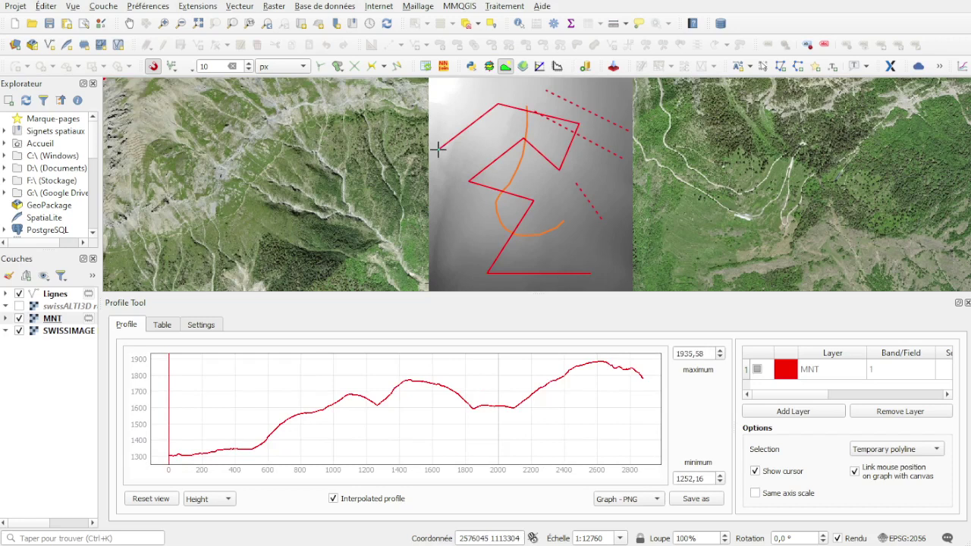
right_click(438, 150)
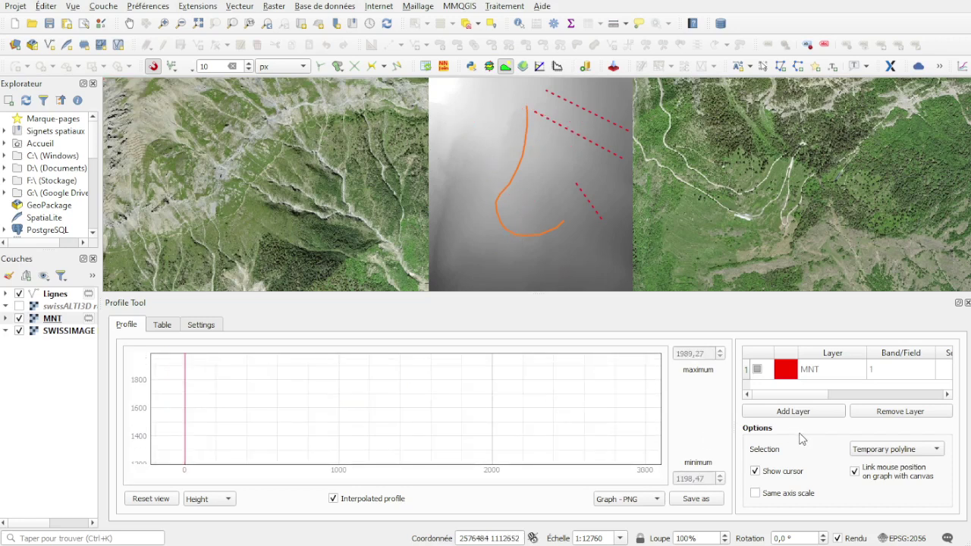
- Set the profile selection to Selected polyline and plot the MNT profile along the orange line of the Lignes layer
left_click(892, 452)
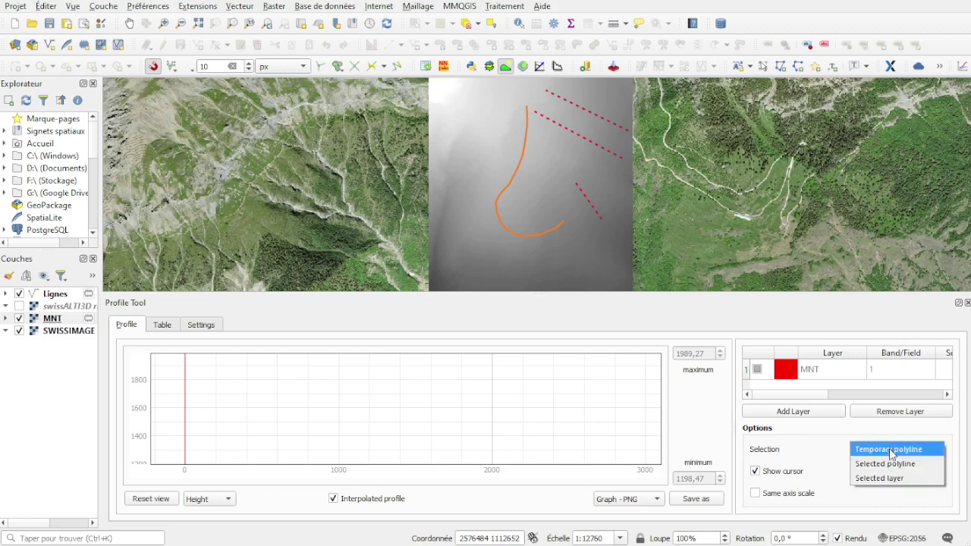
left_click(908, 464)
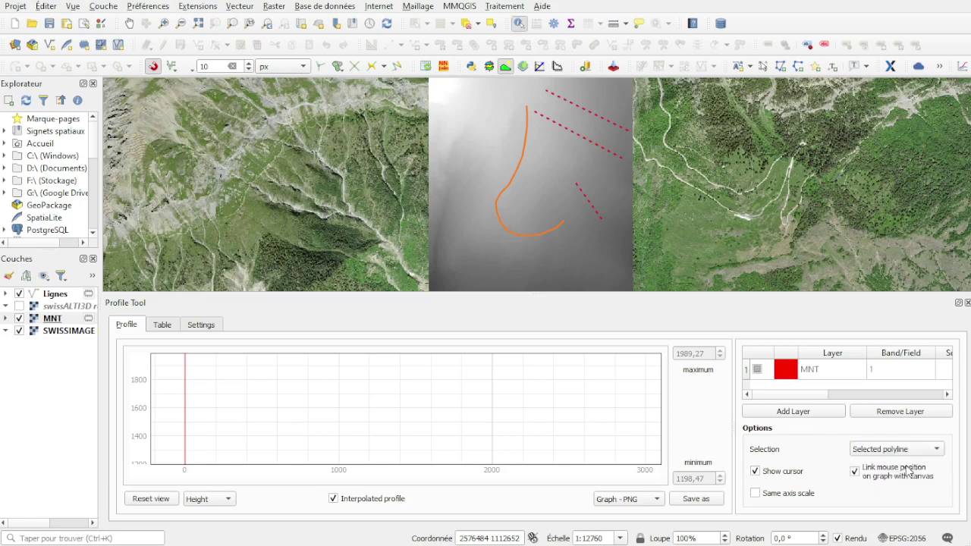
left_click(56, 295)
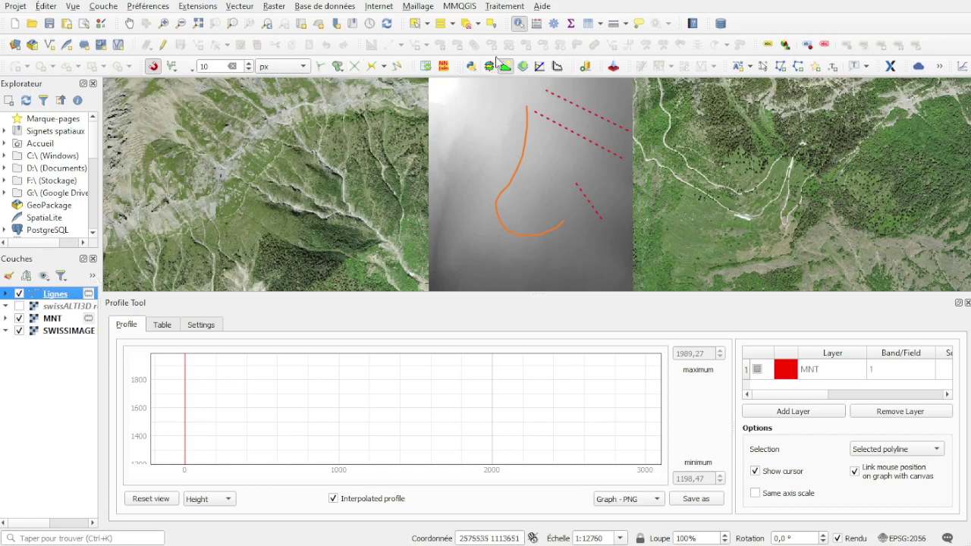
left_click(522, 172)
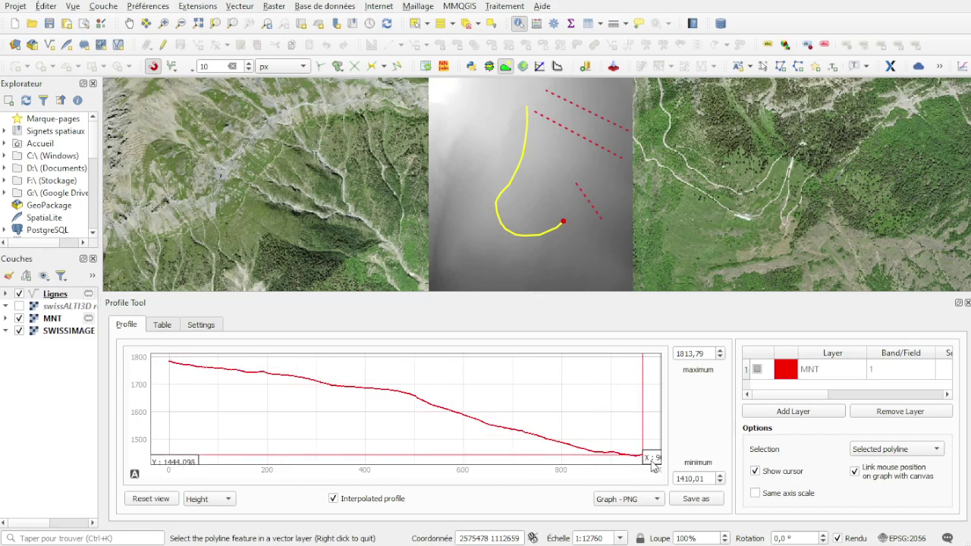
- Open the save dialog for exporting the profile graph as PNG and cancel it
left_click(708, 502)
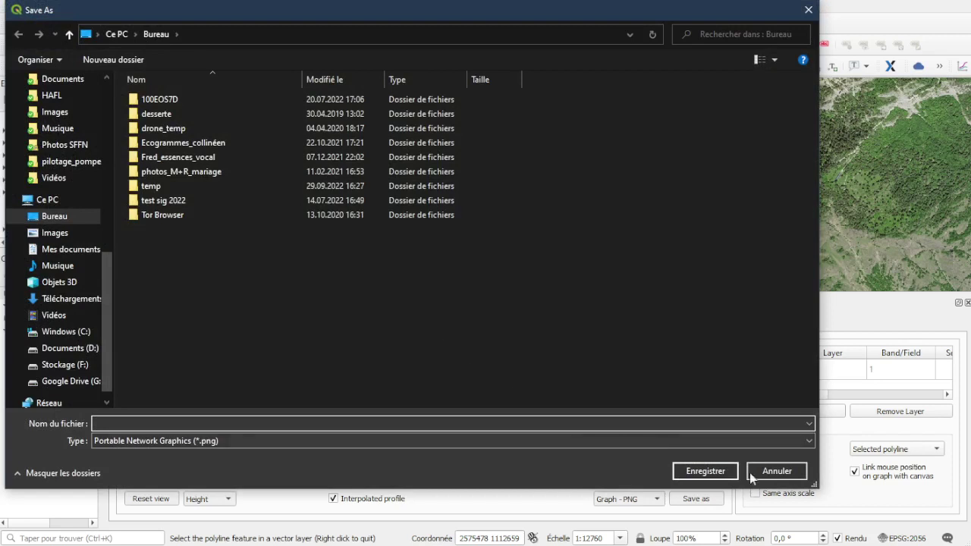
left_click(793, 472)
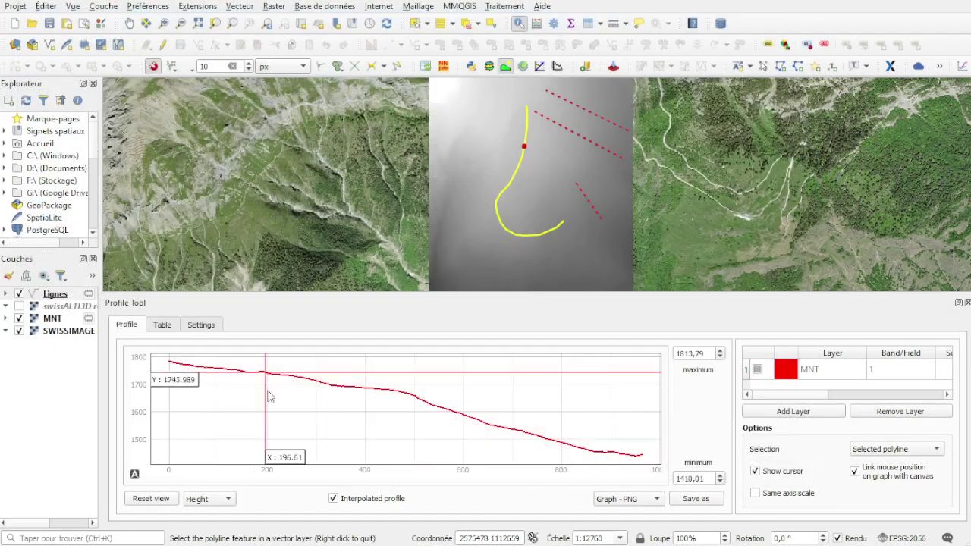
- View the profile as Slope (%) and Slope (°), check its value table briefly, and return the display to Height
left_click(216, 507)
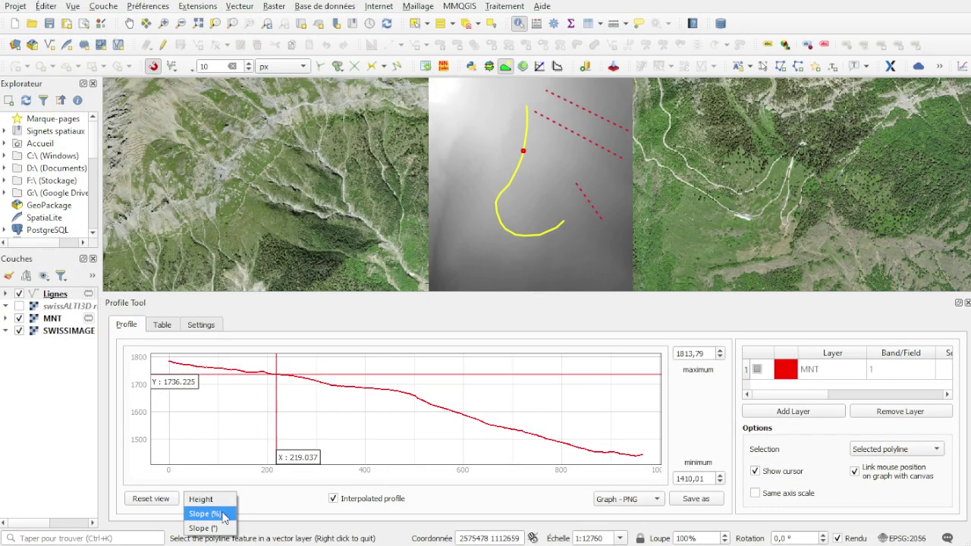
left_click(221, 516)
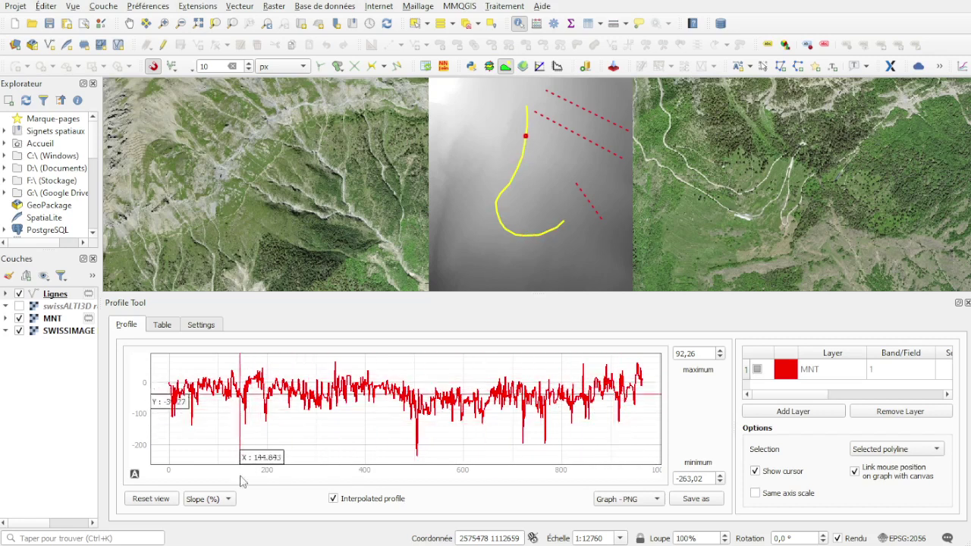
left_click(209, 498)
left_click(217, 511)
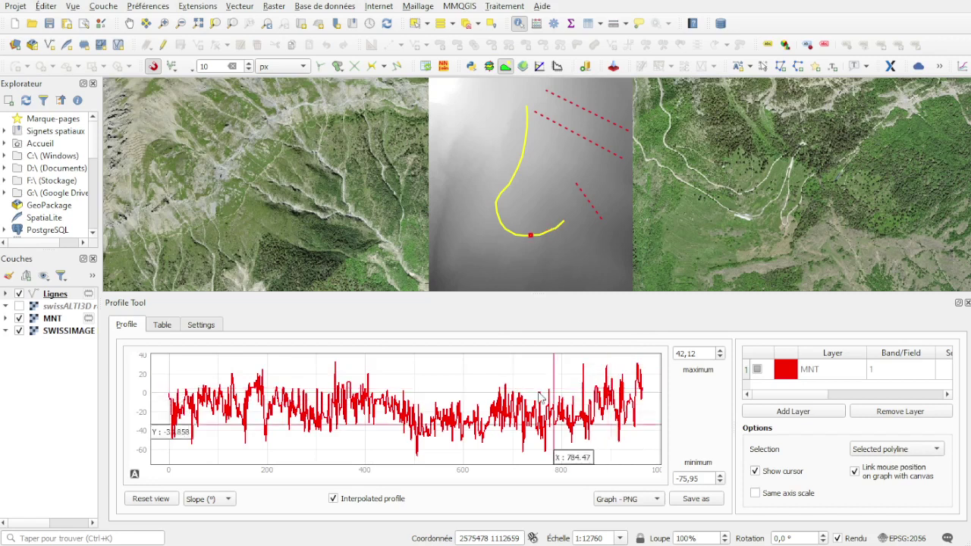
left_click(162, 324)
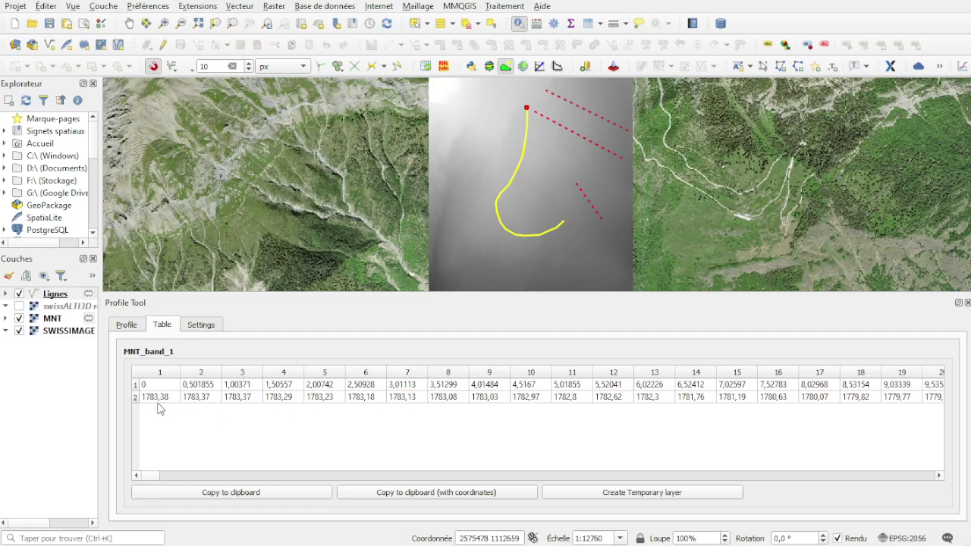
left_click(129, 326)
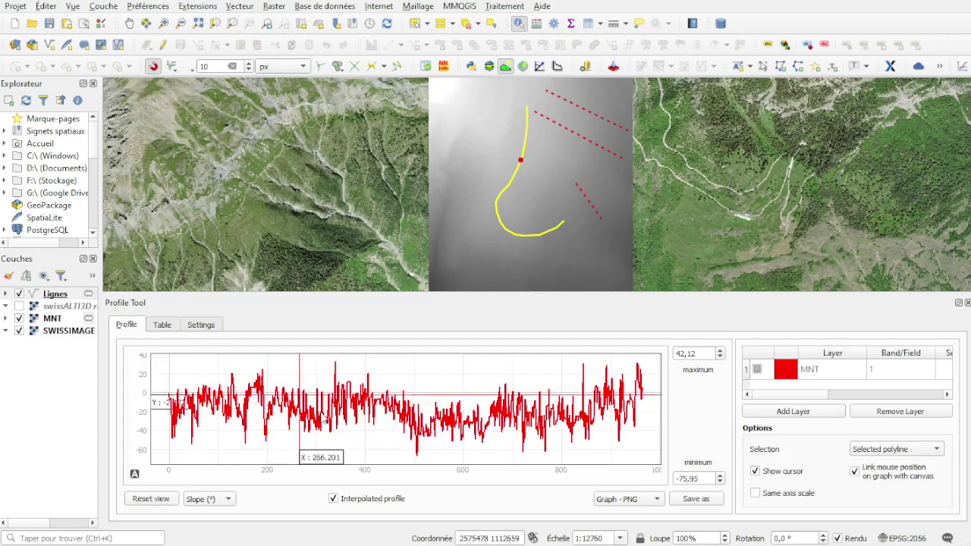
left_click(201, 499)
left_click(218, 475)
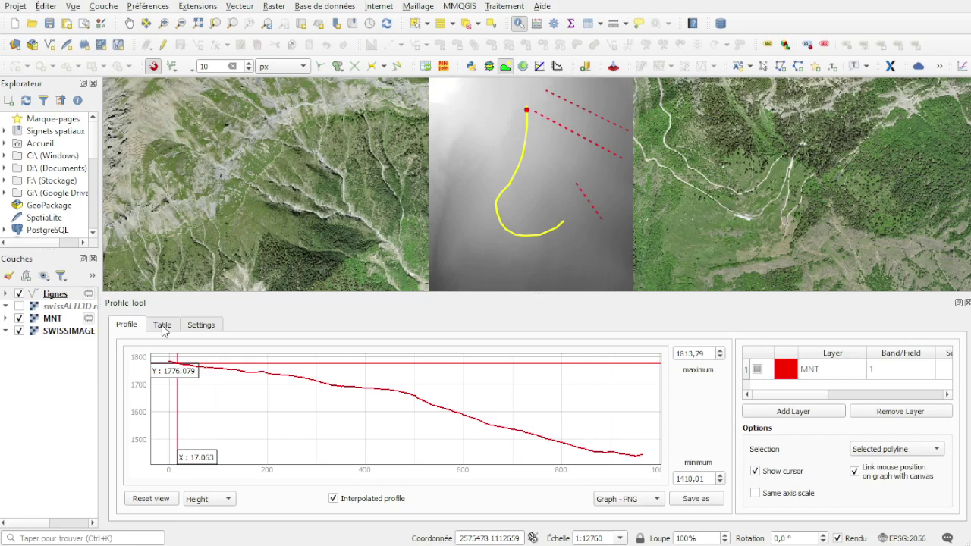
- Review the profile's value table from end to end and transfer its distances and elevations to cell A1 of the blank Excel sheet
left_click(162, 326)
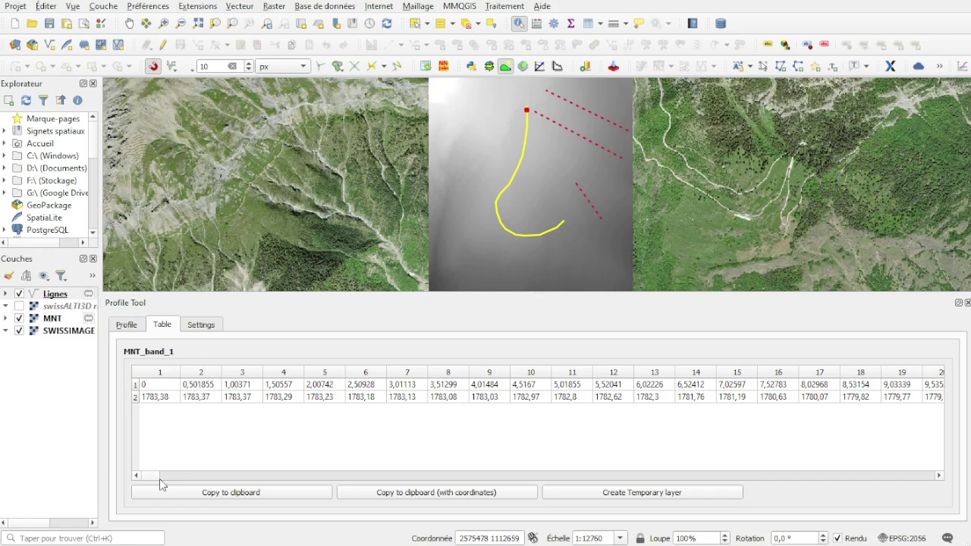
left_click_drag(151, 478, 964, 480)
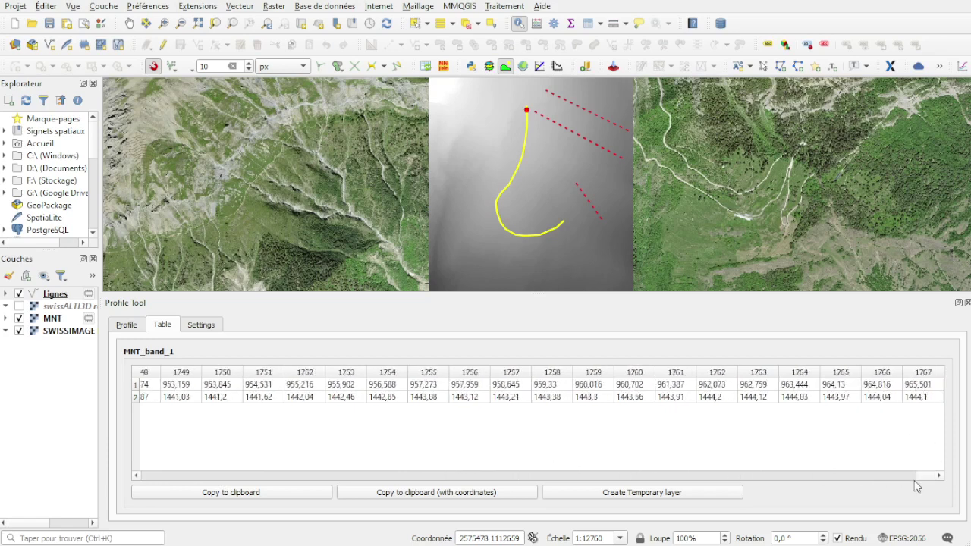
left_click_drag(921, 476, 152, 476)
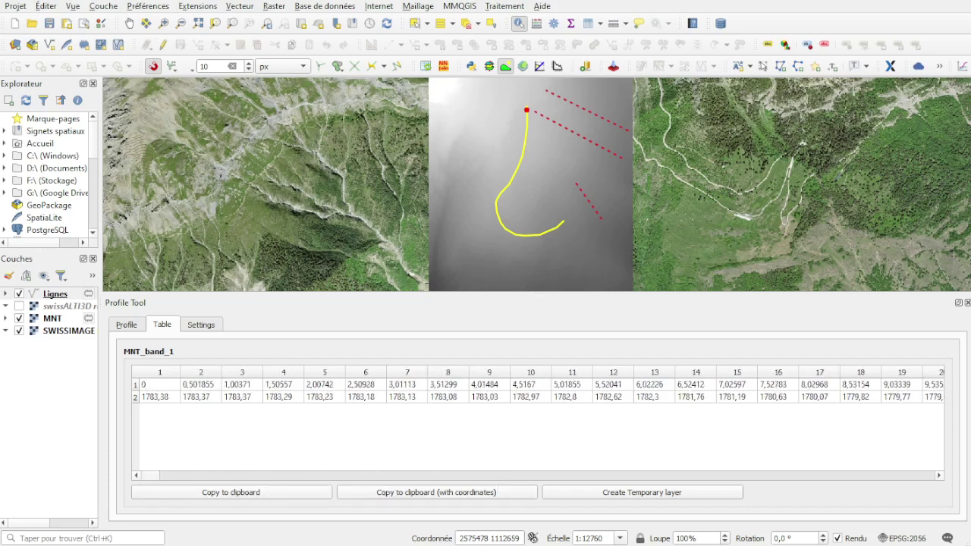
mouse_move(454, 545)
left_click(453, 500)
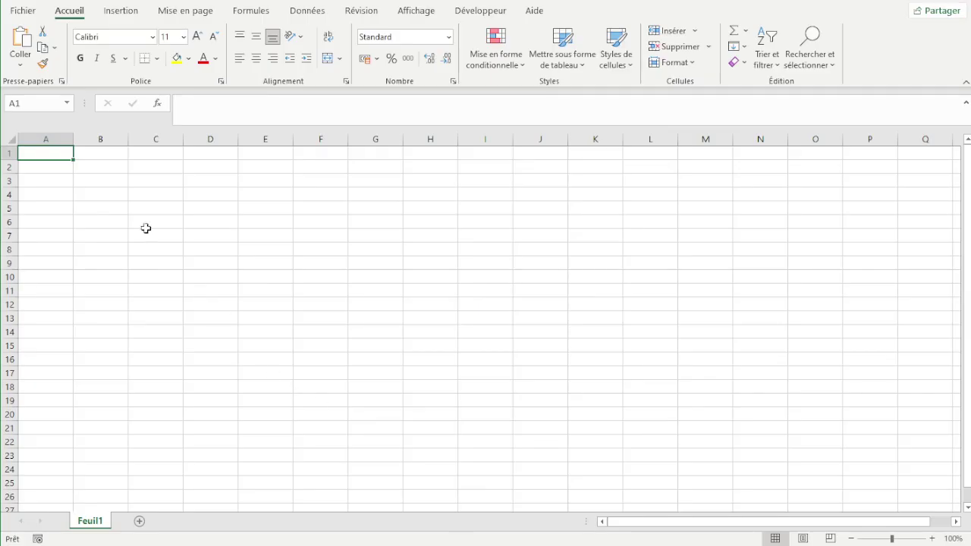
left_click(21, 38)
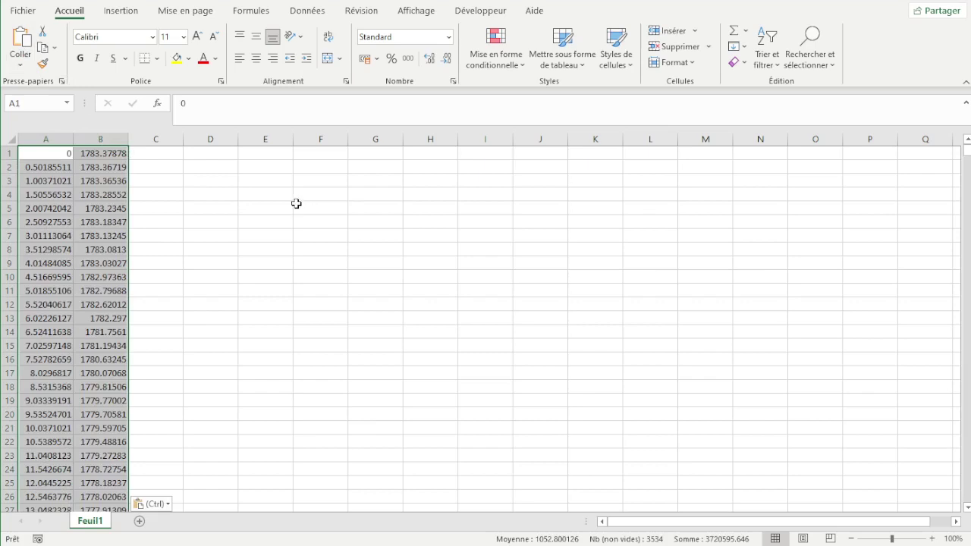
- Insert a scatter chart with straight lines (Nuage de points avec lignes droites) from columns A and B, using the single-series variant with distance on X
left_click(129, 10)
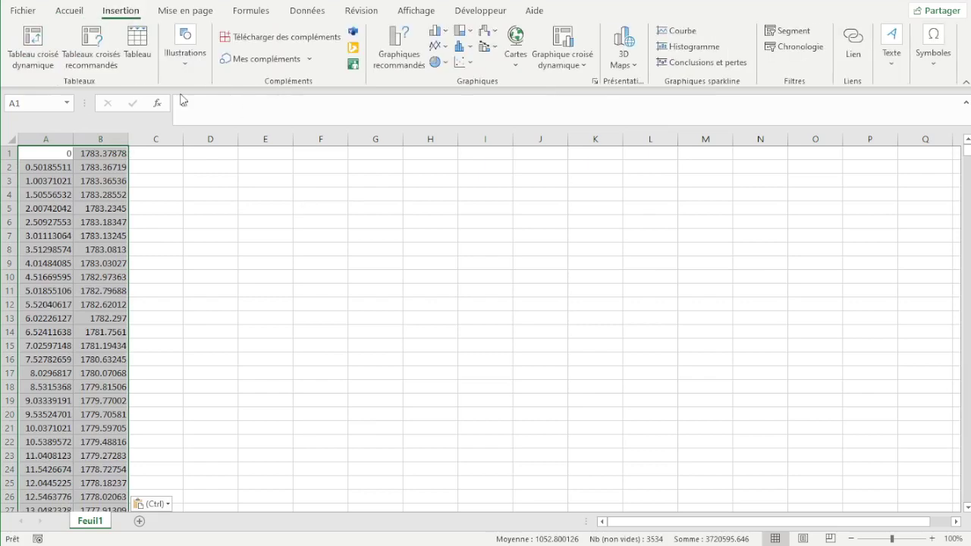
left_click(399, 44)
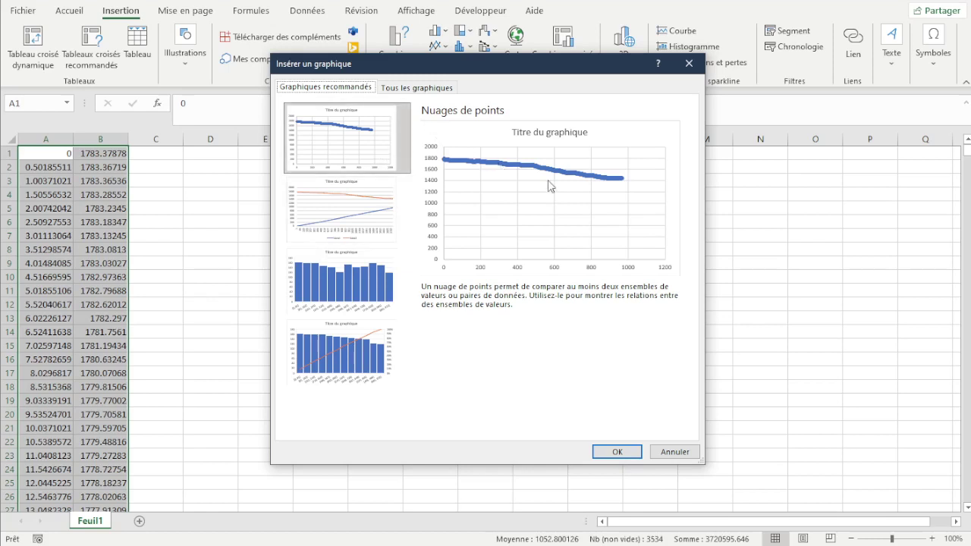
left_click(415, 89)
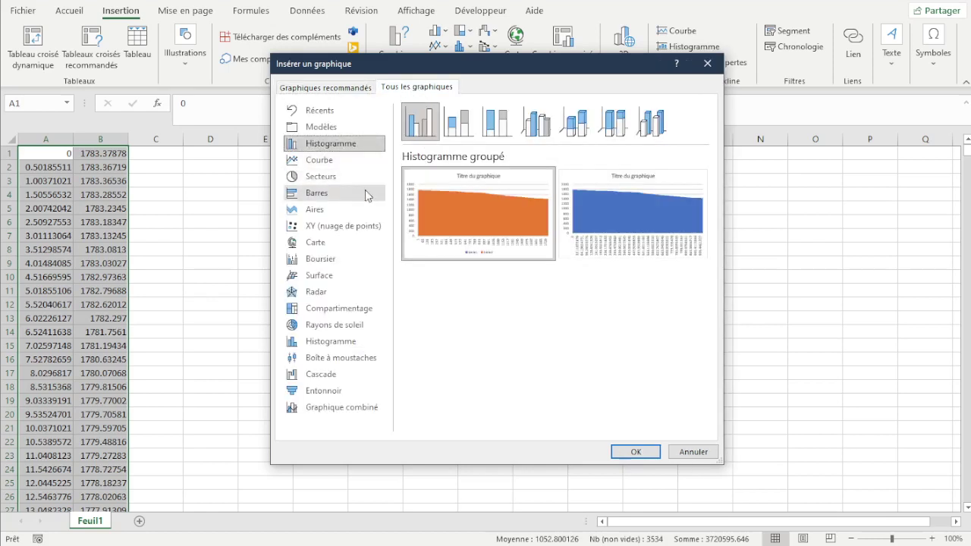
left_click(338, 233)
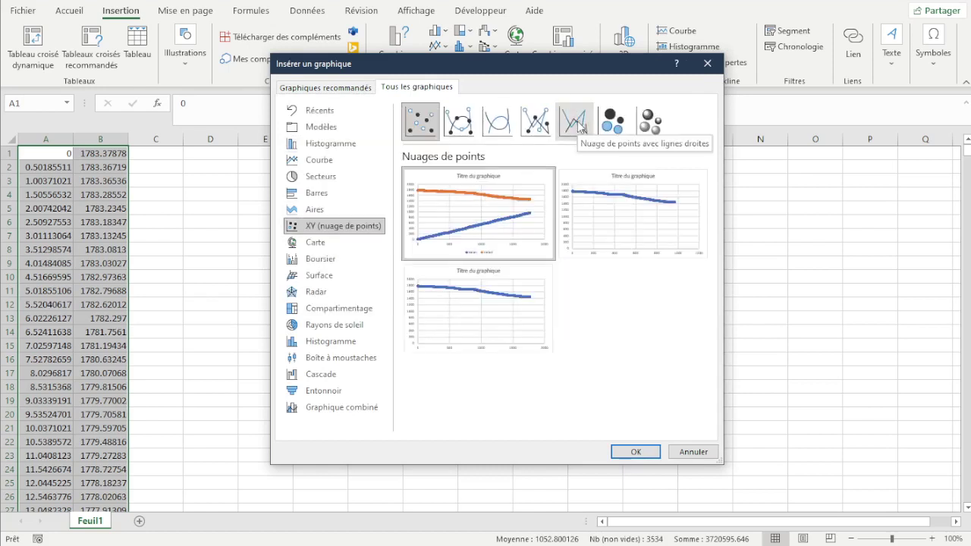
left_click(580, 126)
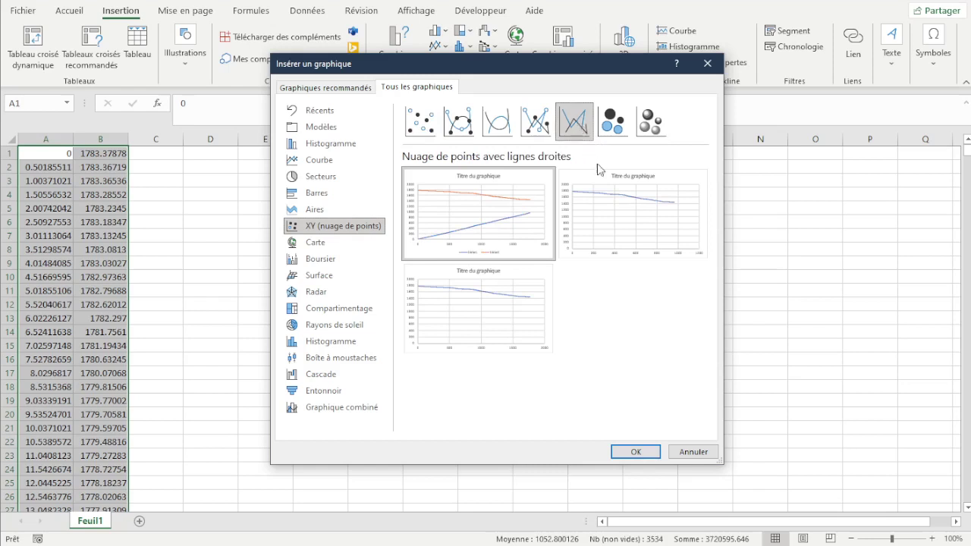
mouse_move(611, 207)
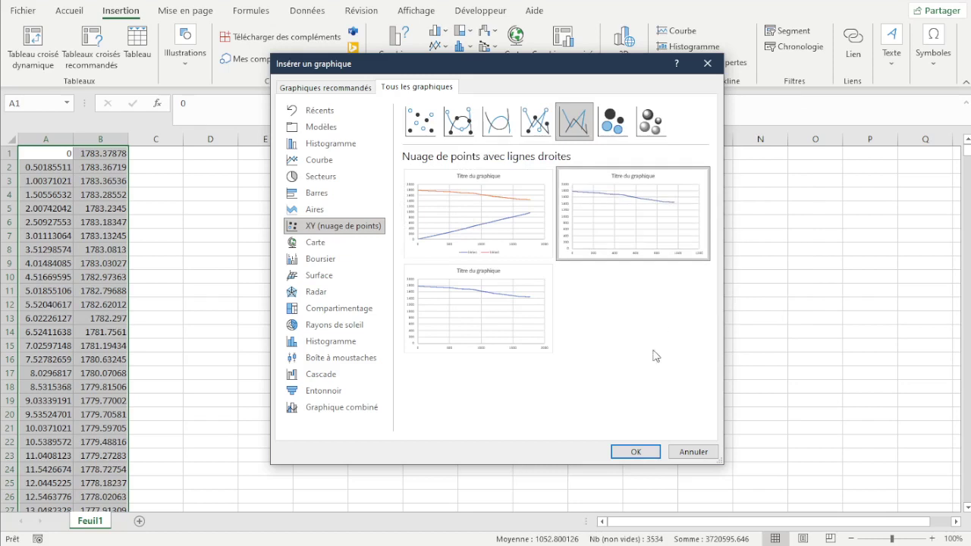
left_click(635, 452)
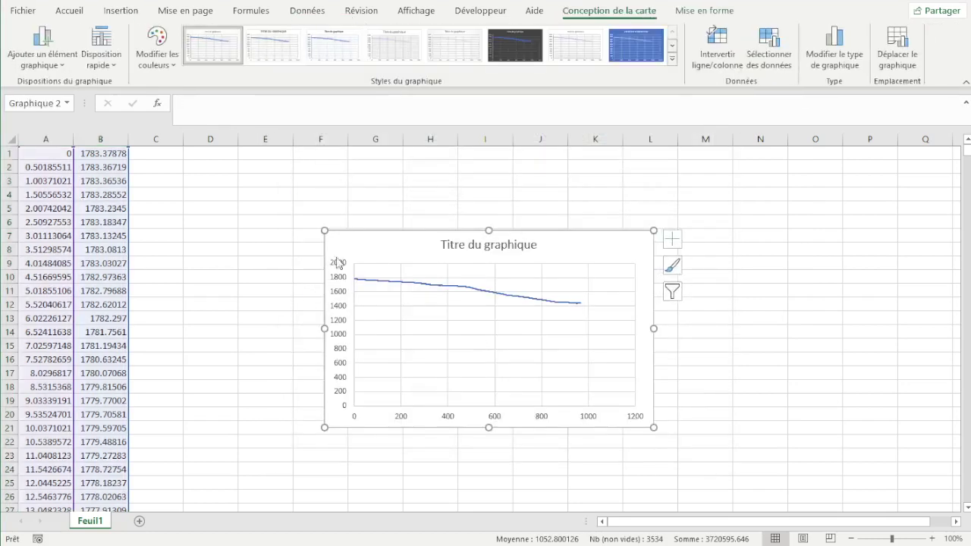
- Enlarge the profile chart from its upper-left corner, shift it slightly right, and deselect it
left_click_drag(324, 231, 284, 179)
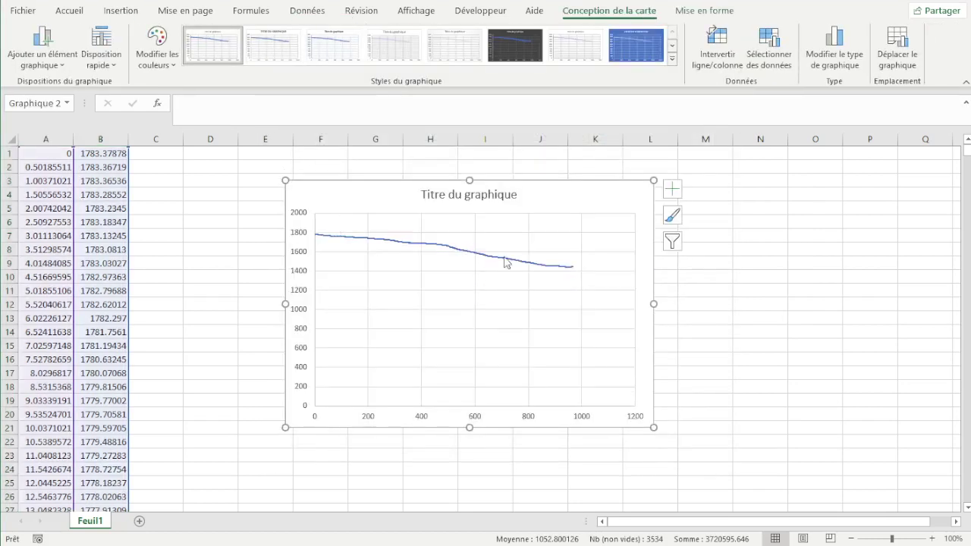
left_click_drag(548, 202, 597, 200)
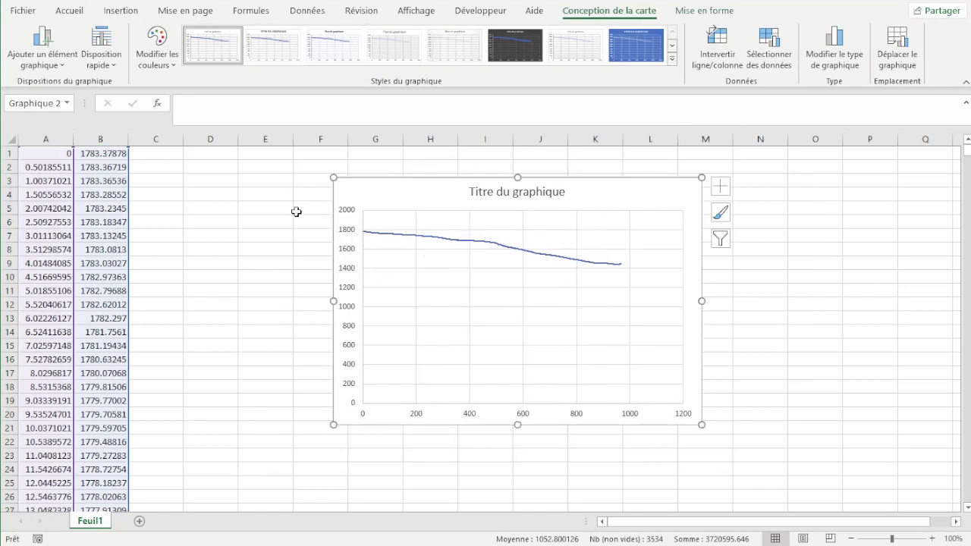
left_click(171, 167)
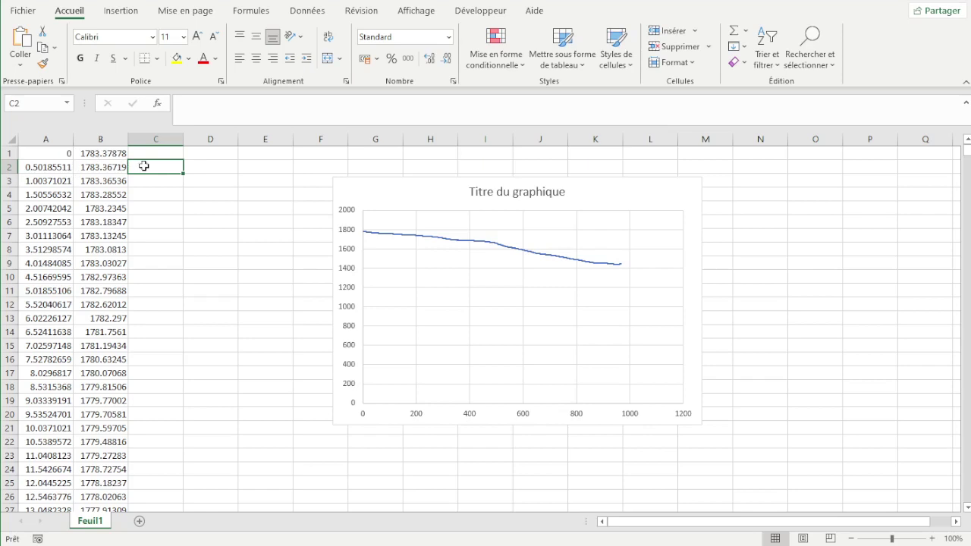
left_click_drag(111, 154, 109, 163)
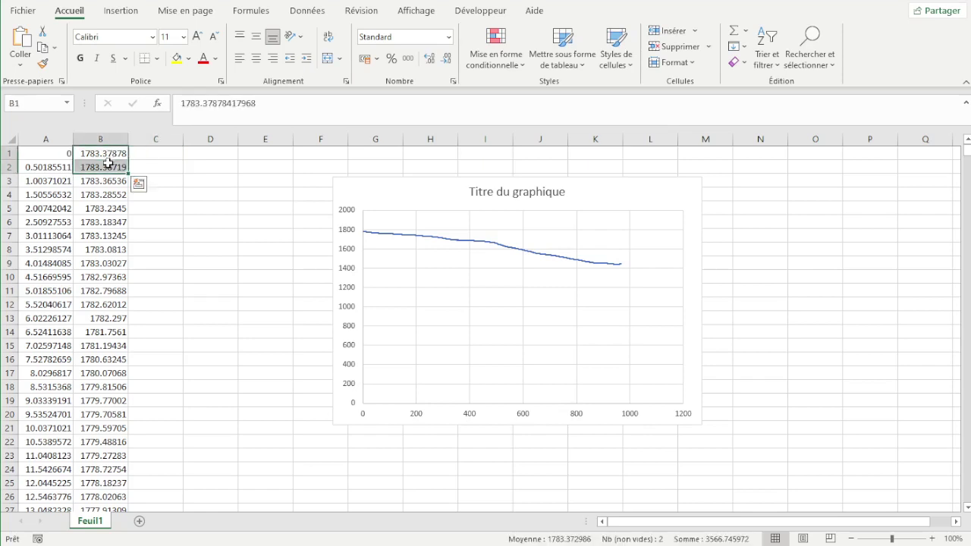
left_click_drag(50, 154, 49, 165)
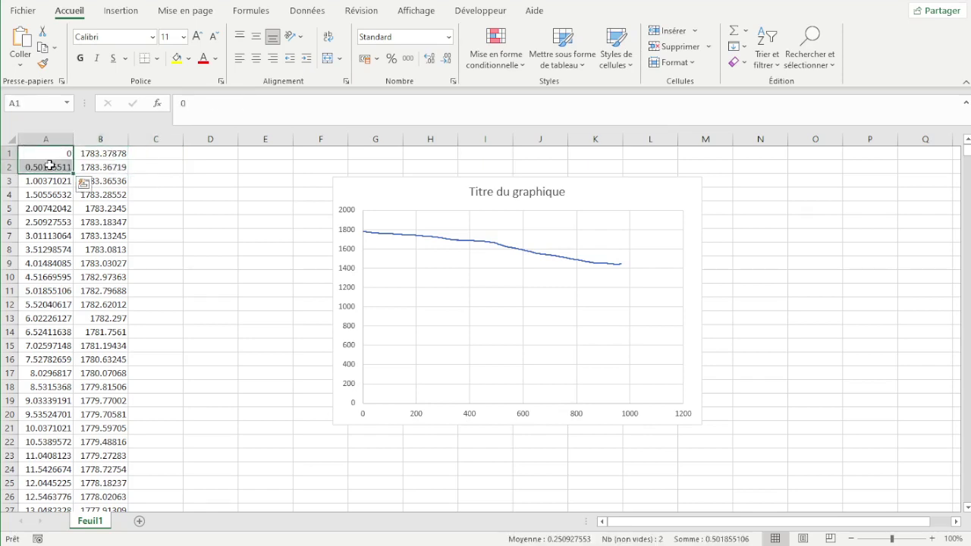
left_click(111, 154)
left_click_drag(111, 155, 65, 166)
- Enter the elevation difference formula =(B1-B2) in cell C2
left_click(151, 170)
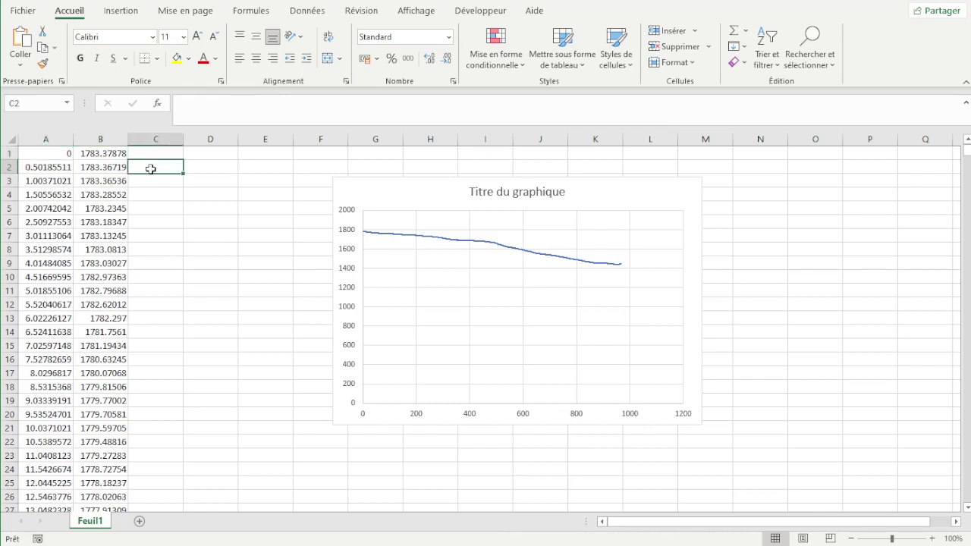
type("=()")
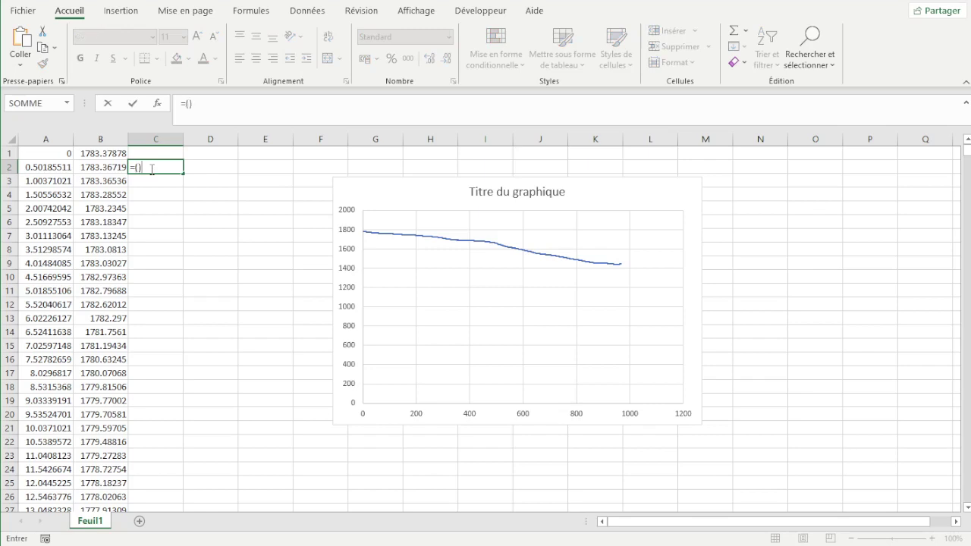
key("Return")
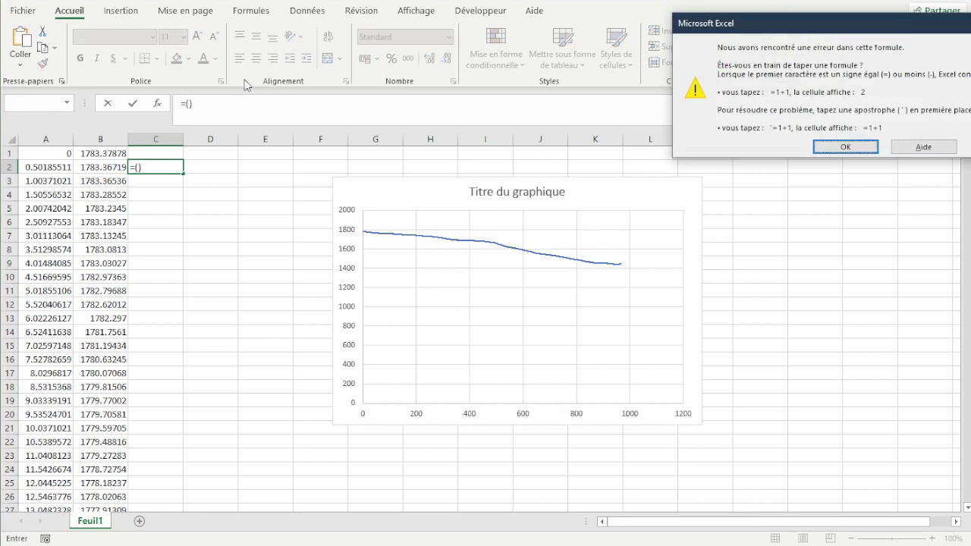
left_click(819, 146)
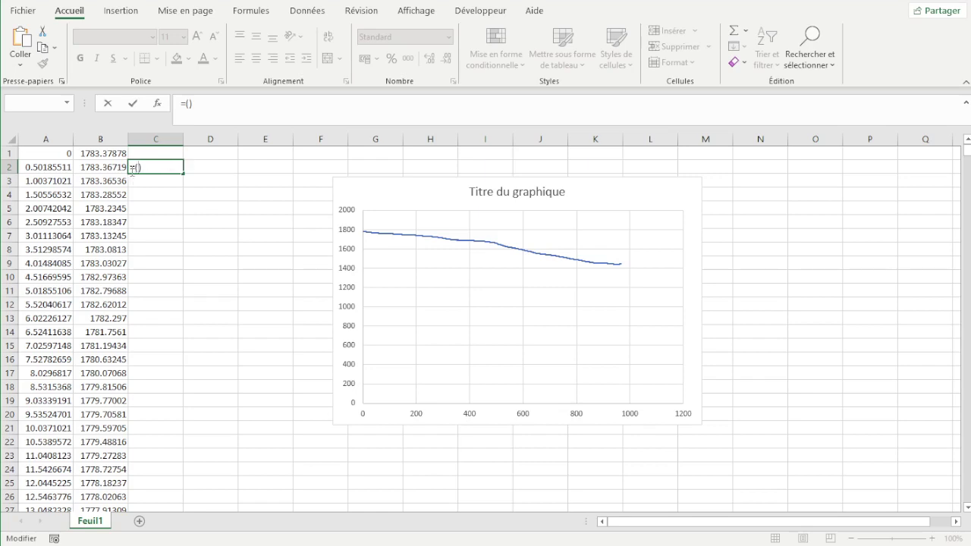
left_click(114, 154)
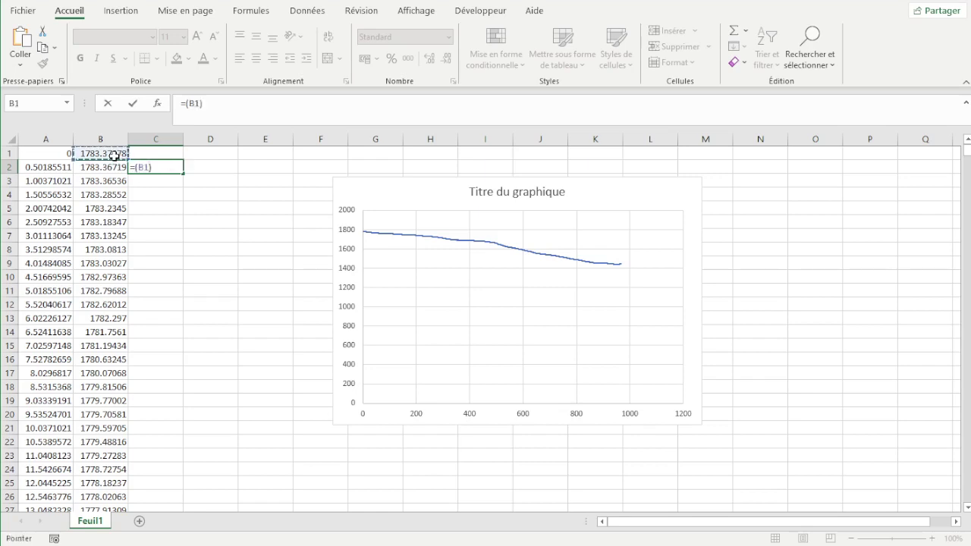
type("-")
left_click(107, 167)
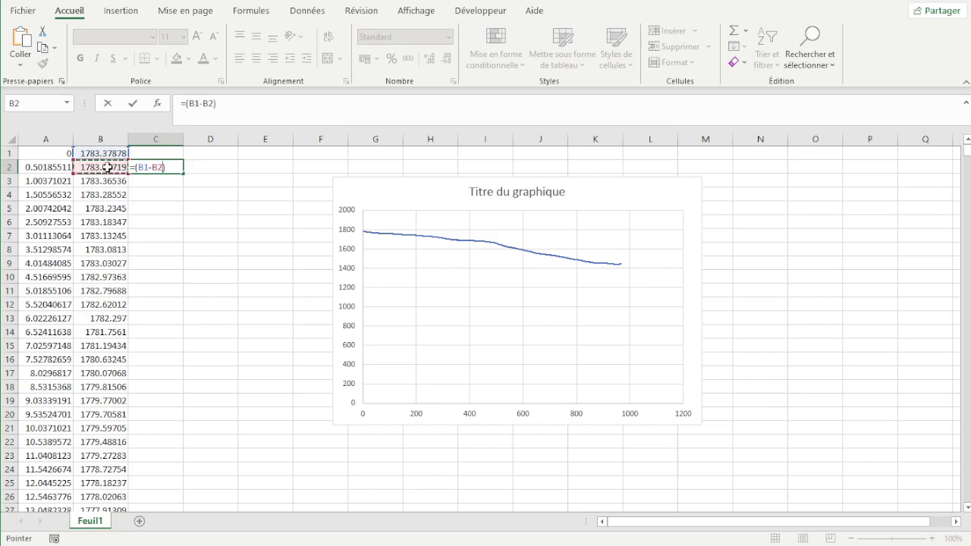
left_click(171, 165)
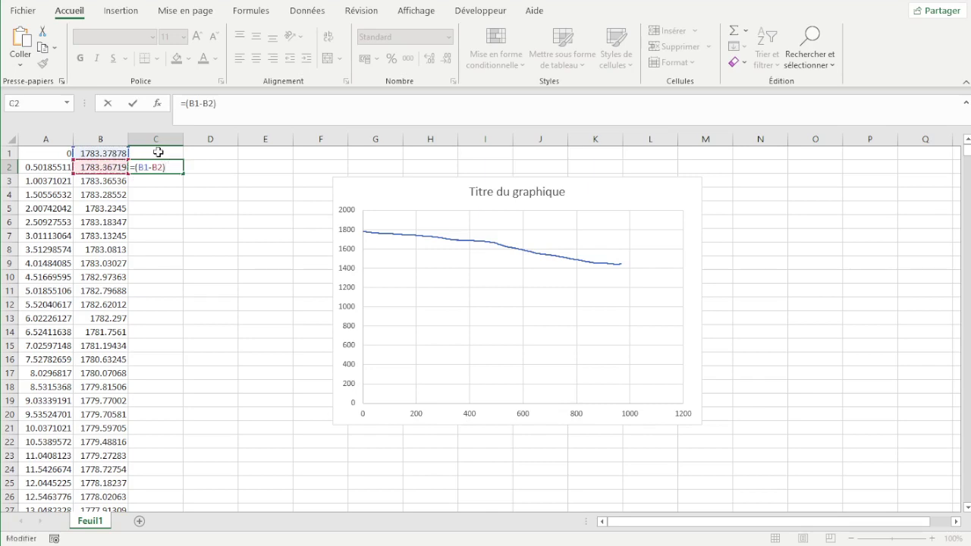
key("Return")
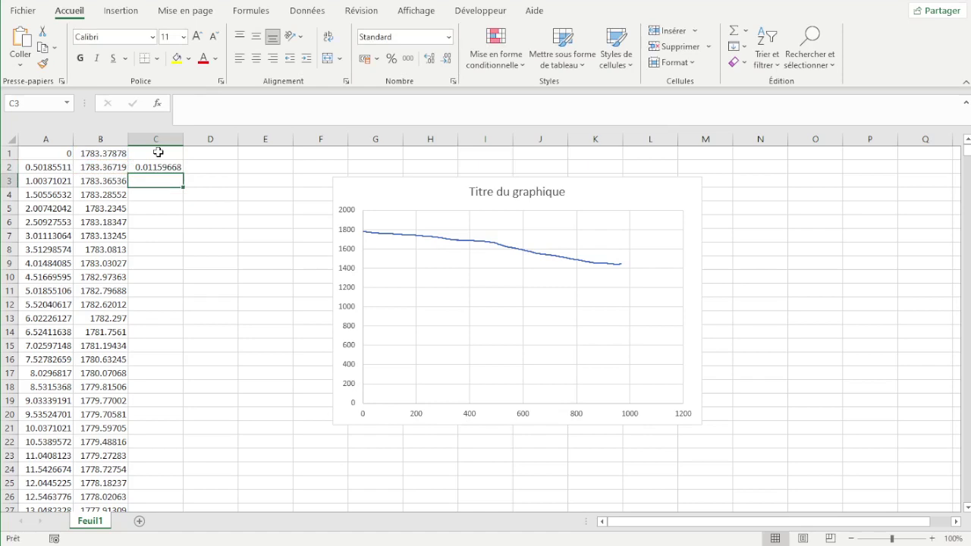
- Extend the formula in C2 to divide by the distance difference, giving =(B1-B2)/(A1-A2)
left_click(162, 166)
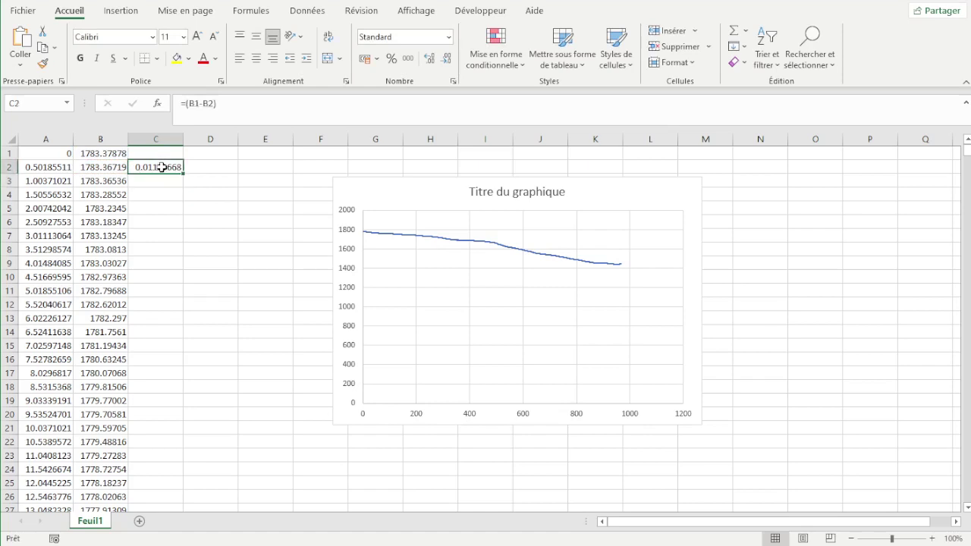
double_click(162, 167)
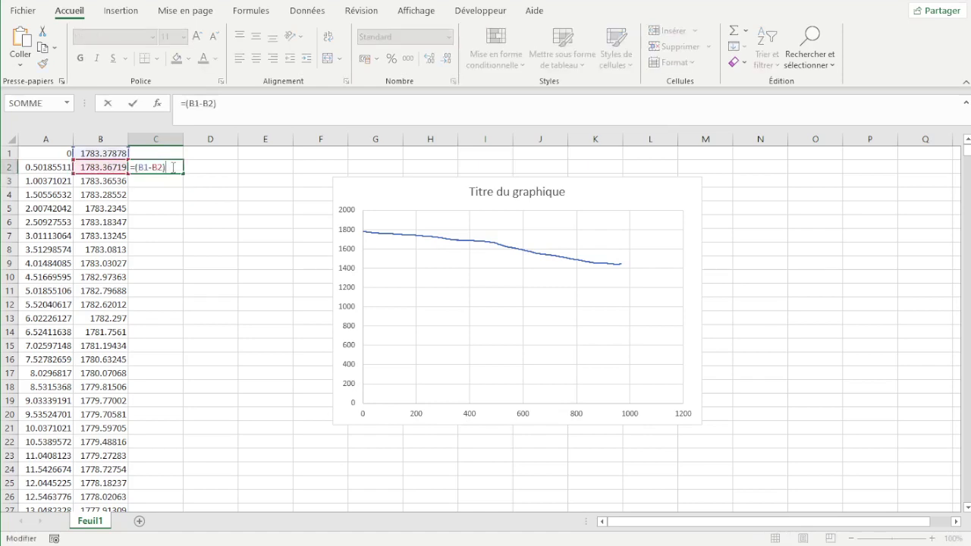
type("/(")
left_click(64, 153)
type("-")
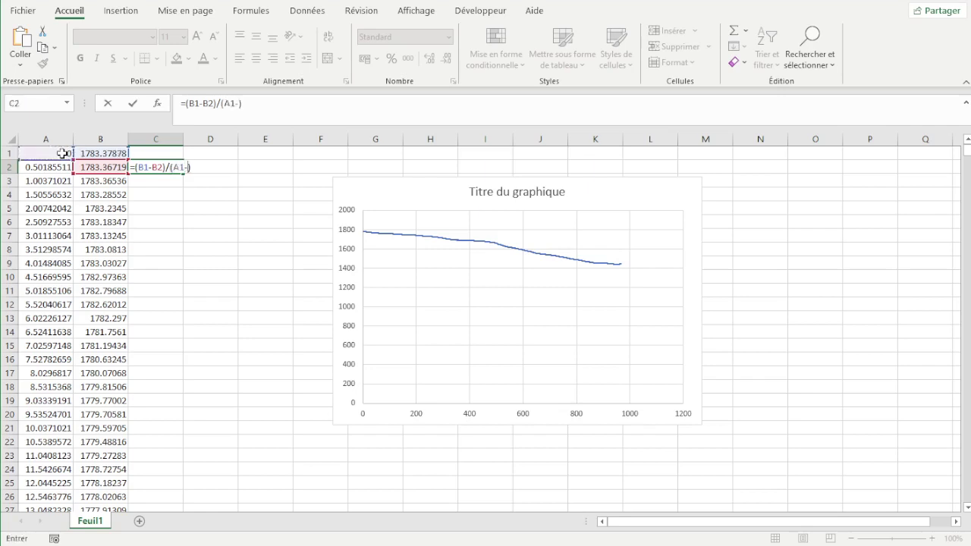
left_click(36, 168)
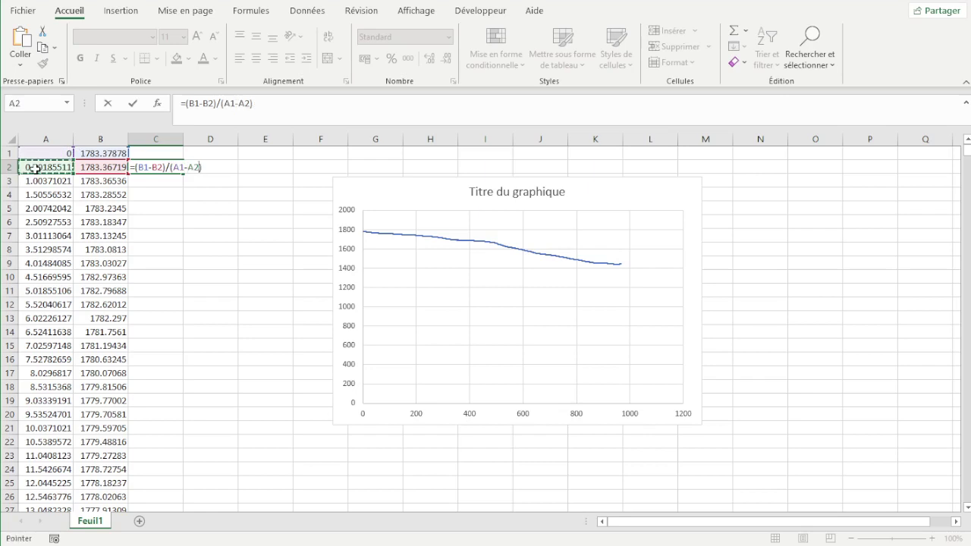
key("Return")
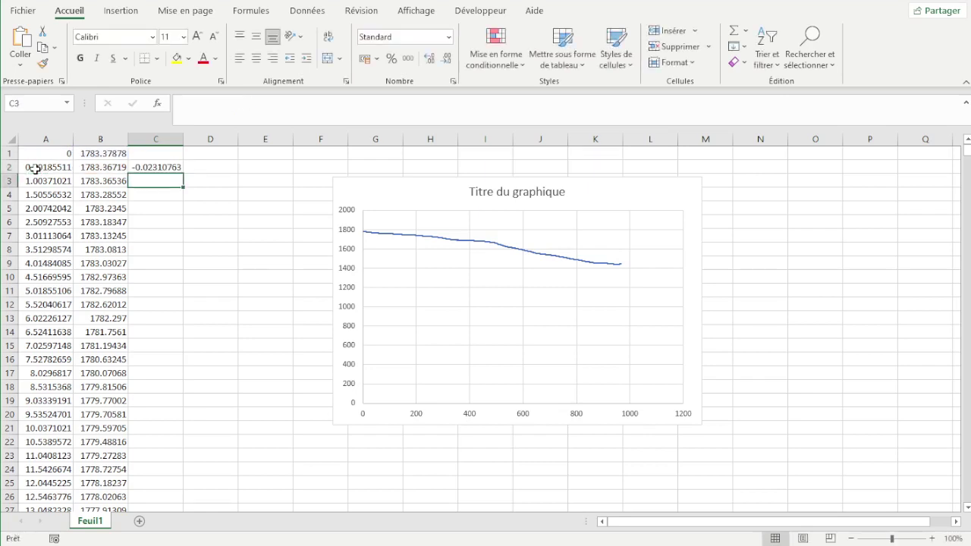
- Fill the slope formula from C2 down column C for all profile rows, check the filled values, and deselect the range
left_click(170, 165)
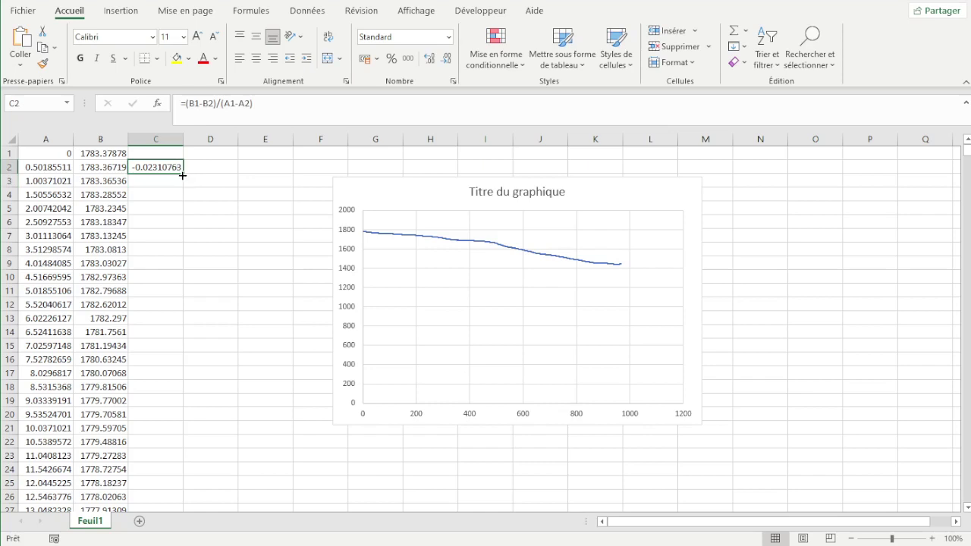
double_click(182, 175)
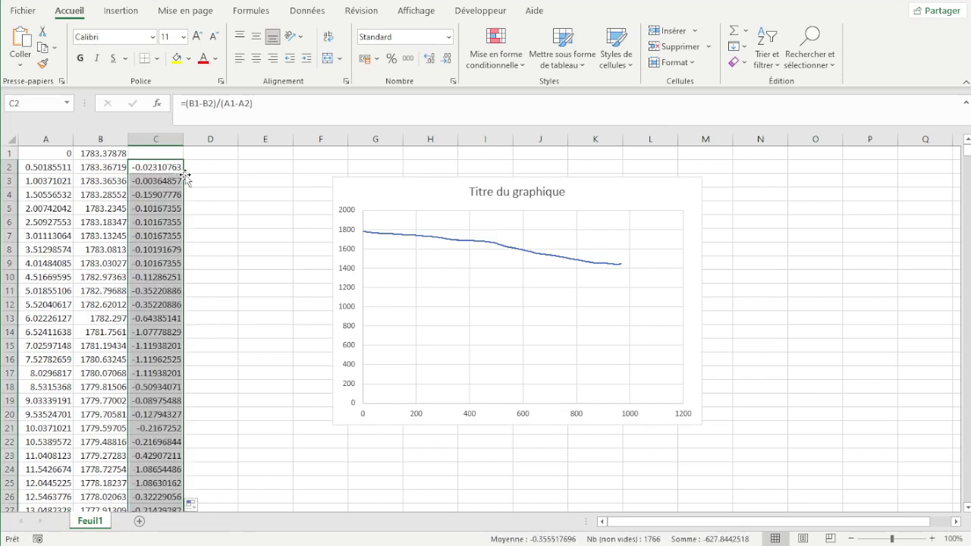
scroll(187, 190, "down", 10)
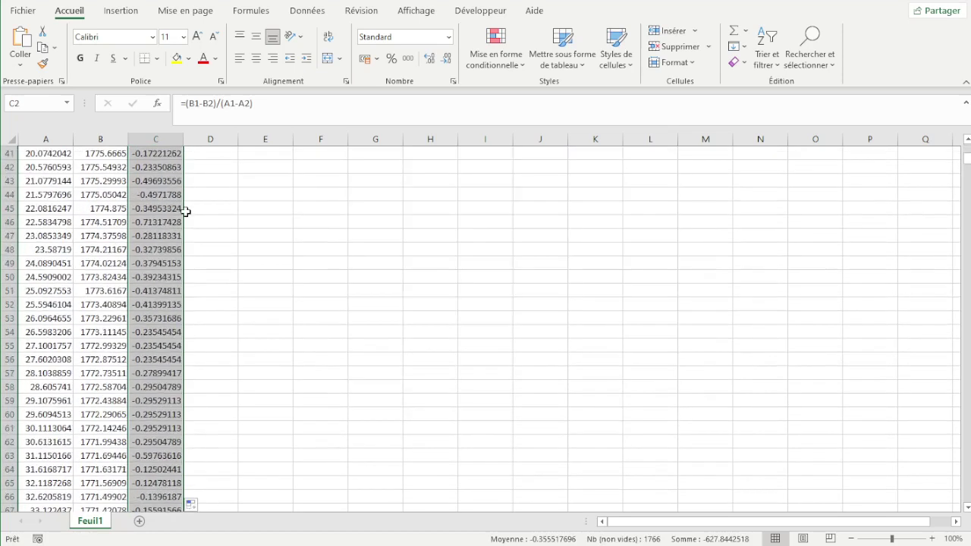
scroll(188, 209, "up", 10)
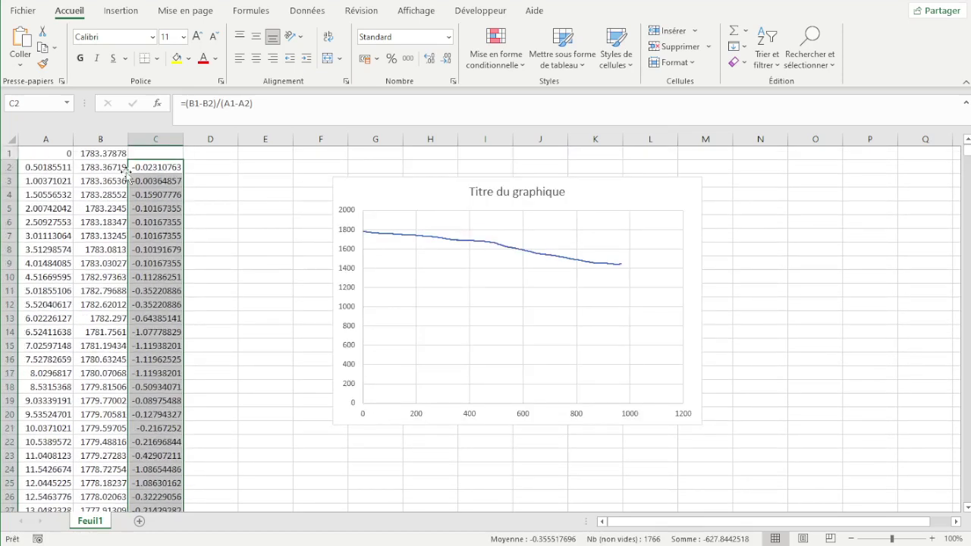
left_click(121, 194)
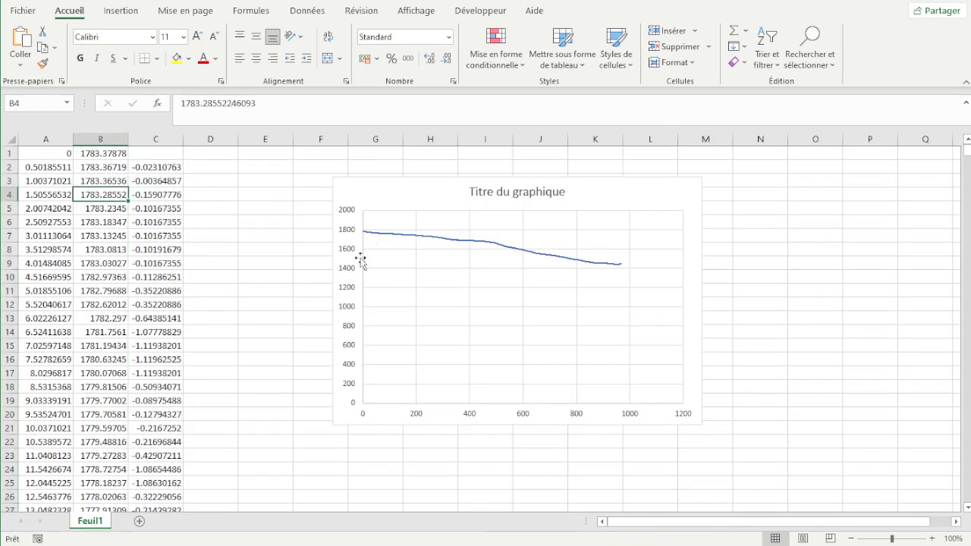
- Add a chart series named "Pente %" with column A as its X values and column C as its Y values
left_click(379, 194)
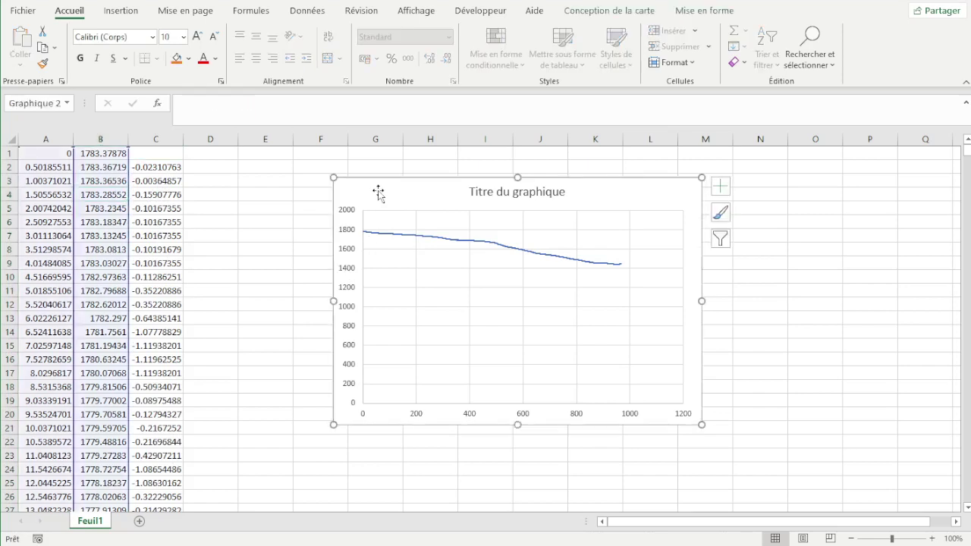
right_click(345, 408)
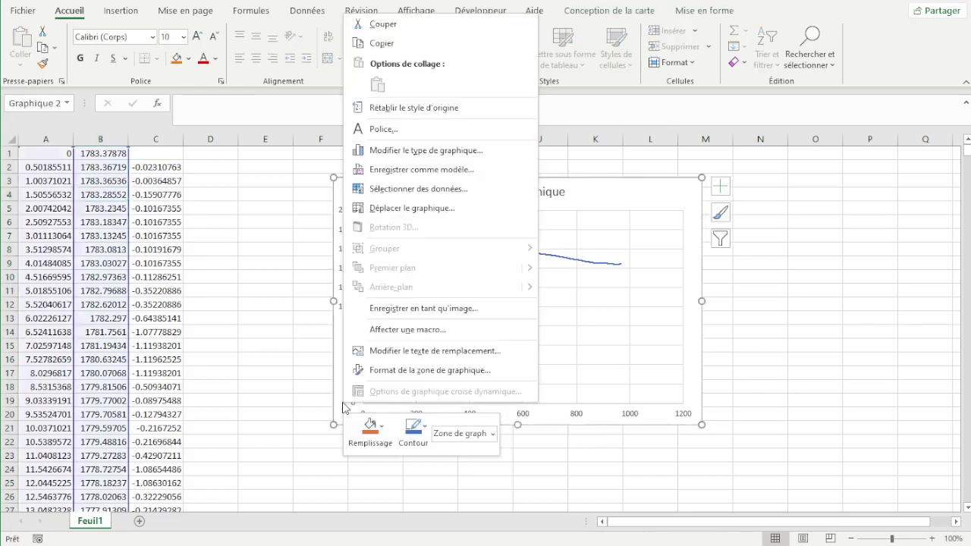
left_click(428, 194)
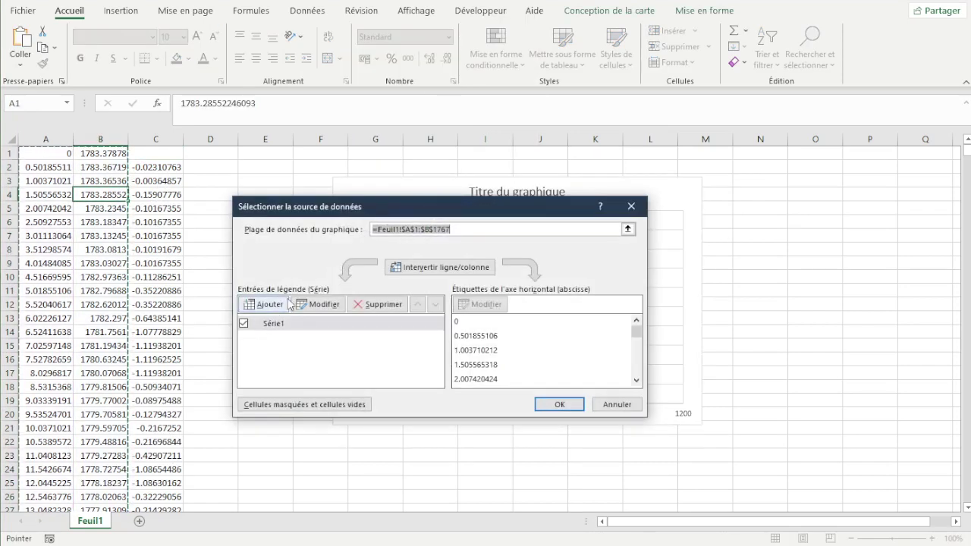
left_click(289, 304)
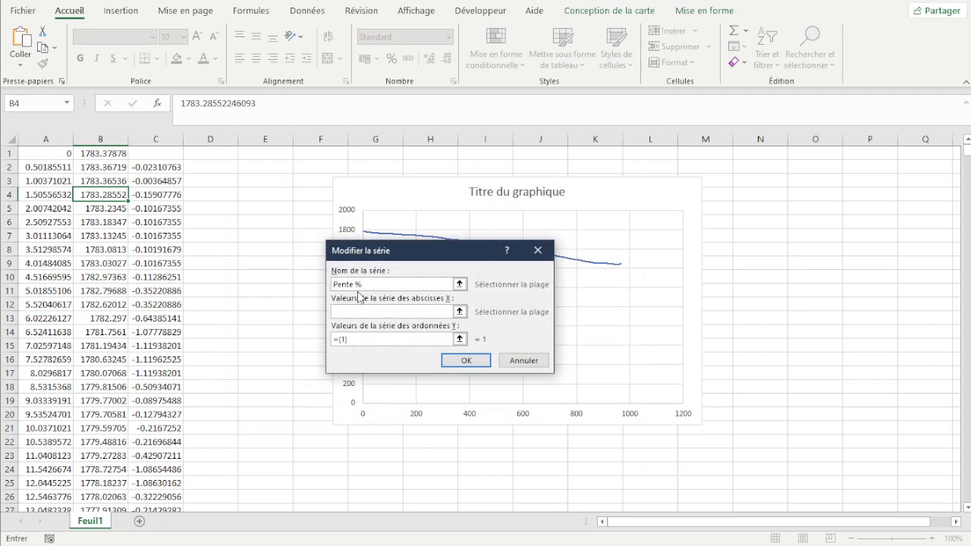
left_click(365, 310)
left_click(361, 309)
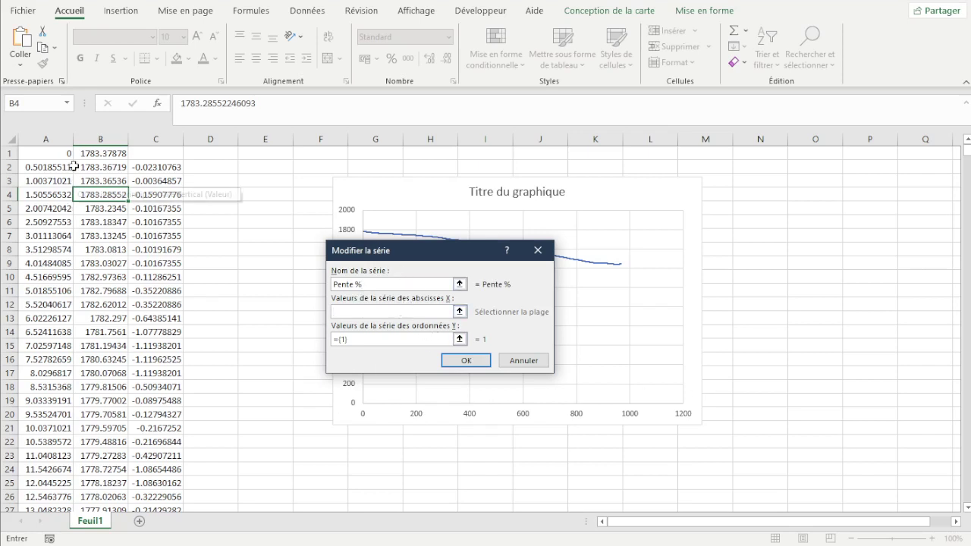
left_click(50, 138)
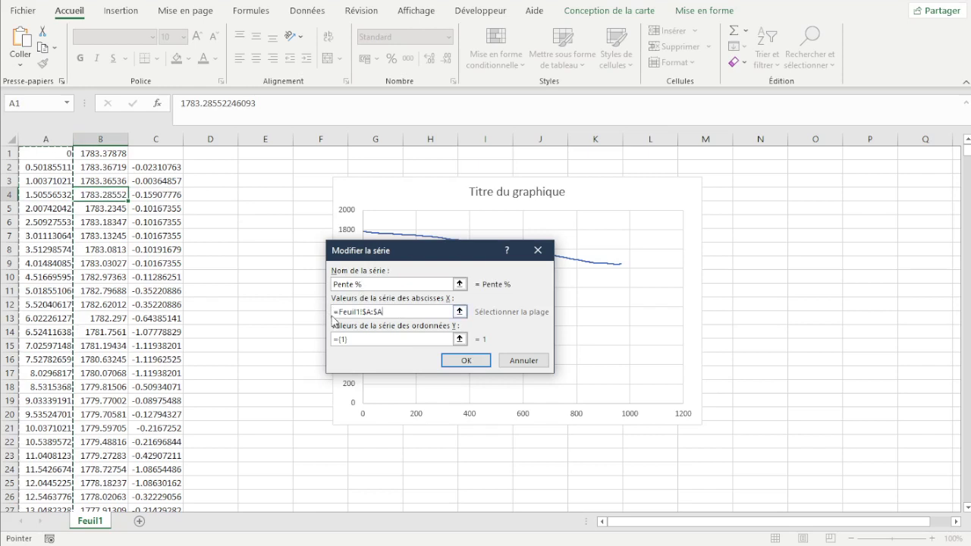
left_click(372, 339)
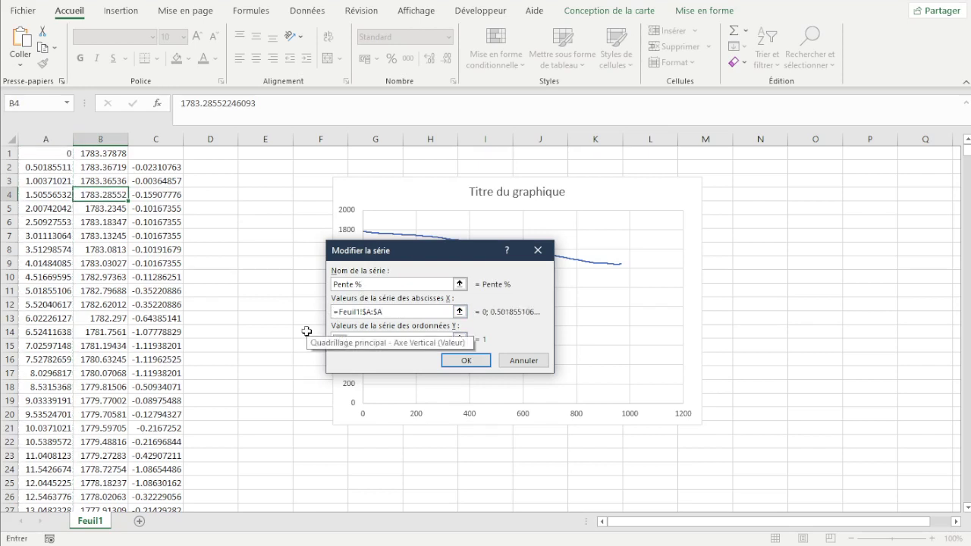
left_click(155, 139)
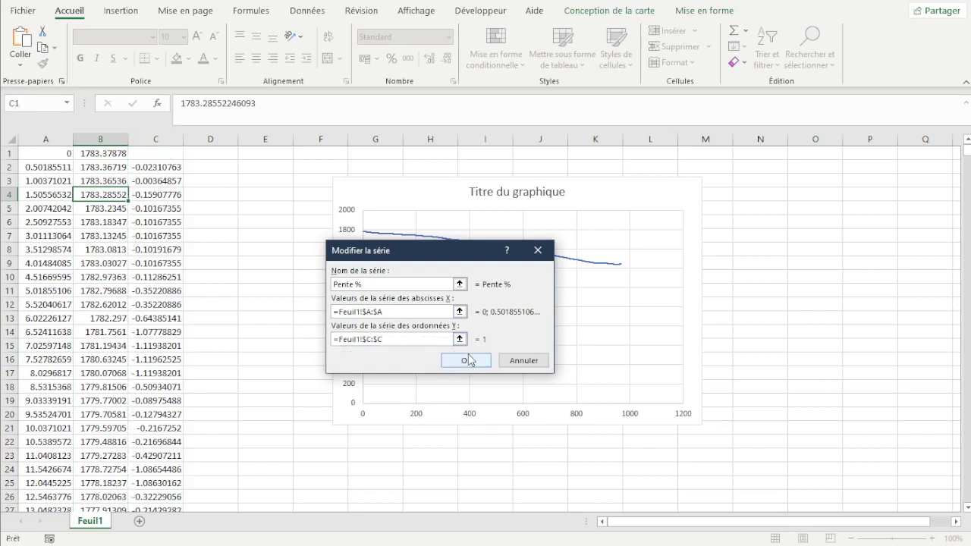
left_click(466, 360)
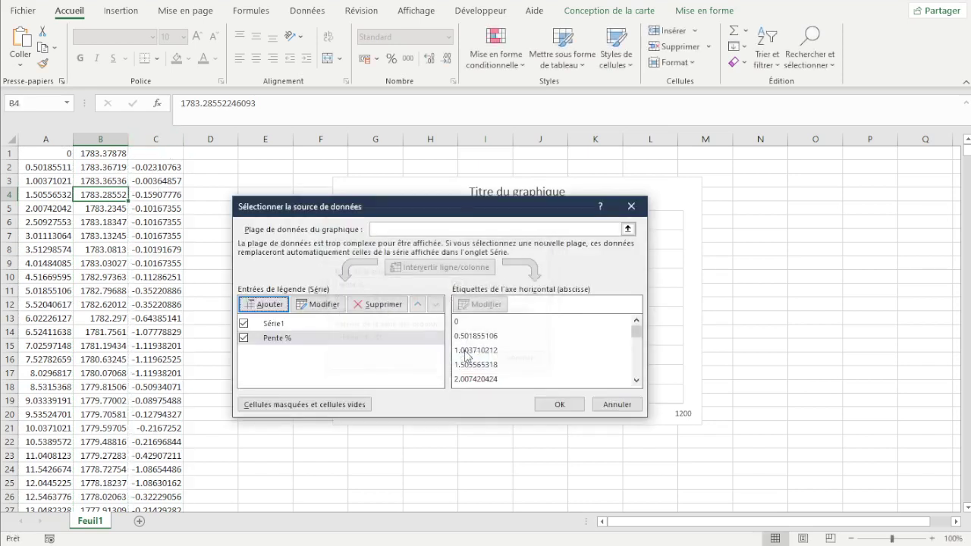
- Rename the chart's Série1 as "Altitude m" and apply the data source changes
left_click(275, 327)
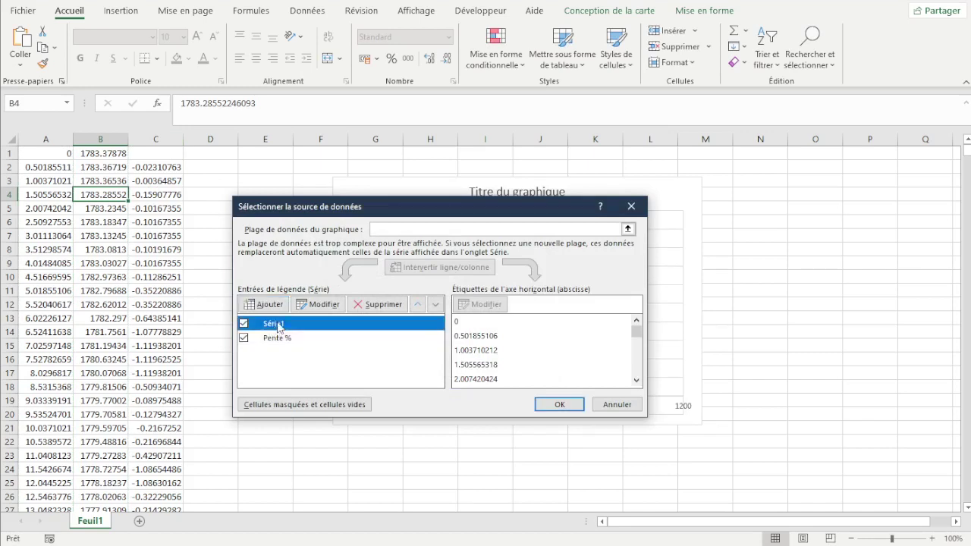
left_click(320, 304)
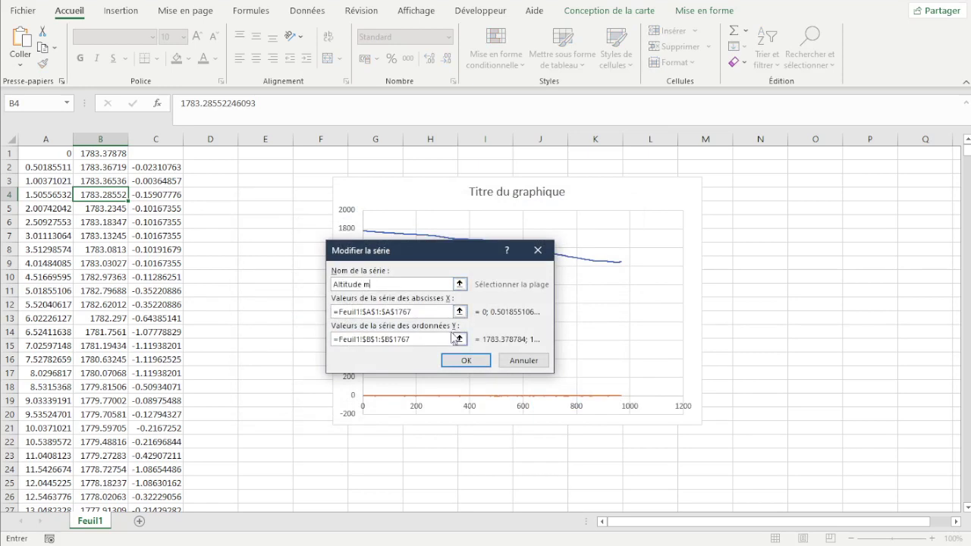
left_click(472, 366)
left_click(471, 366)
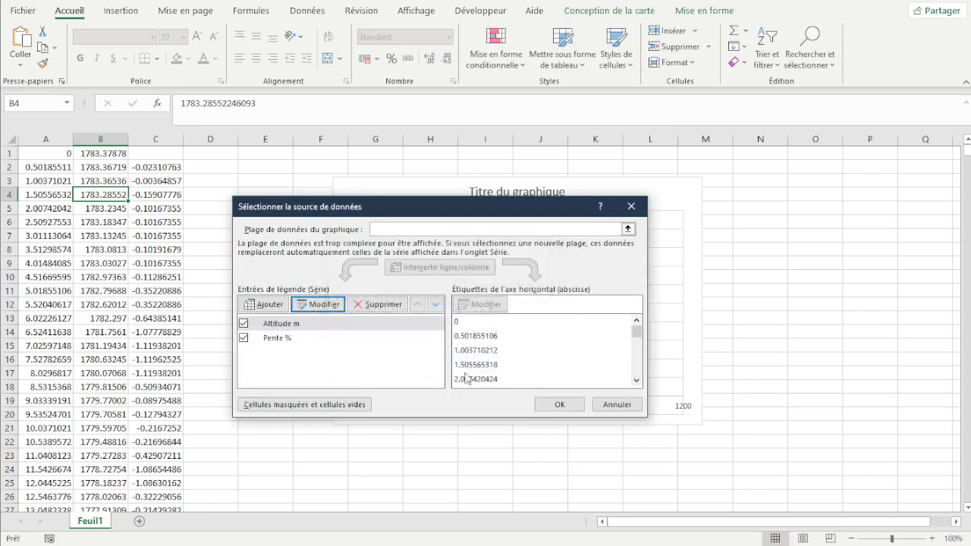
left_click(560, 405)
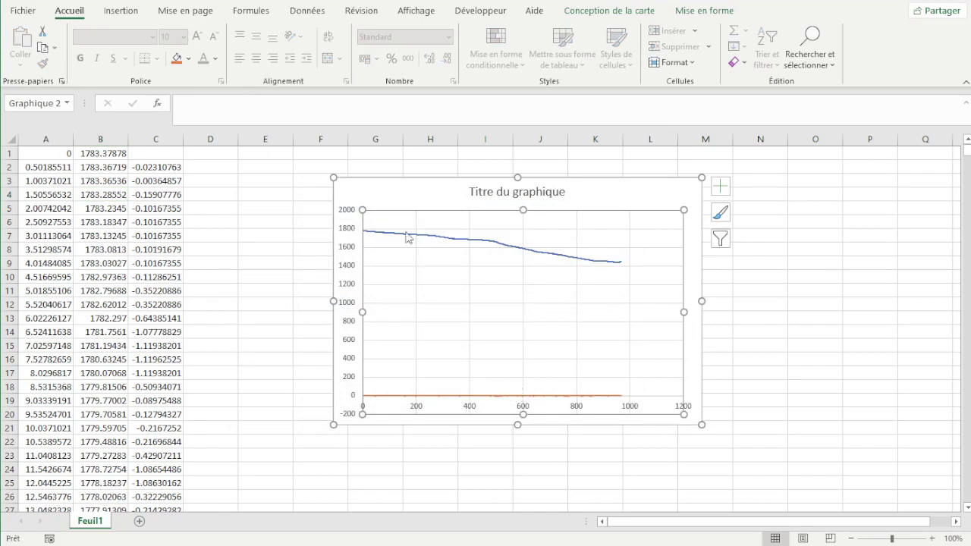
- Move the chart slightly closer to the data columns and plot the Pente % series on the secondary axis
left_click_drag(403, 195, 359, 186)
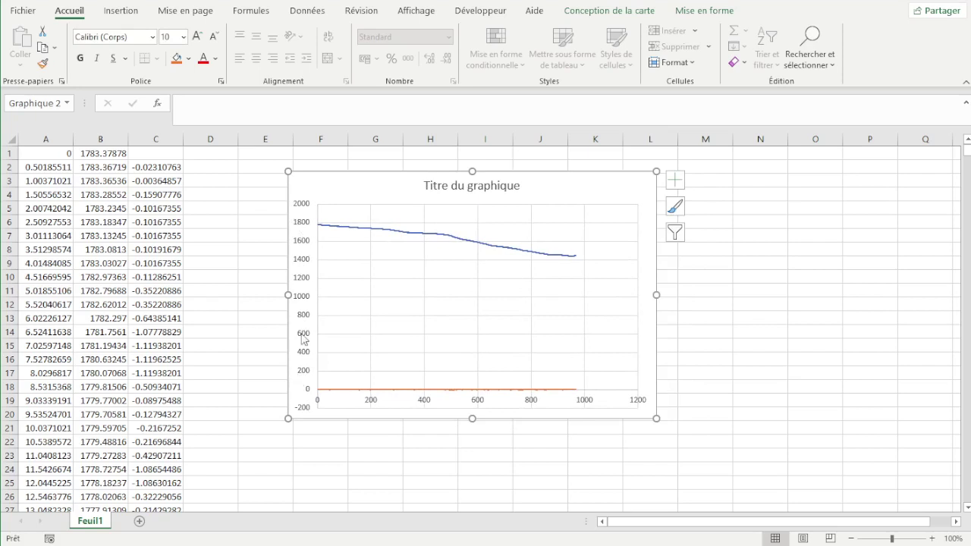
left_click(364, 390)
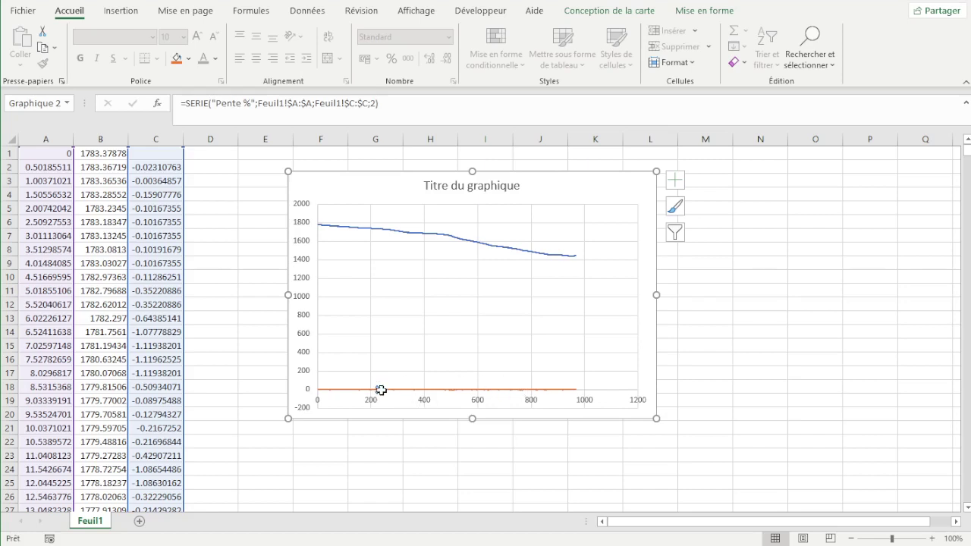
double_click(380, 389)
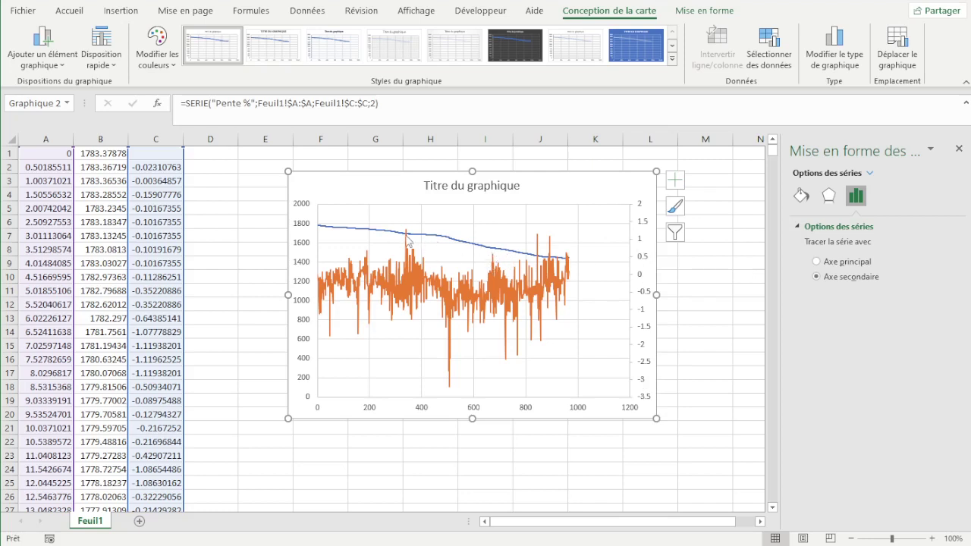
- Set the minimum of the chart's primary vertical (altitude) axis to 1450
left_click(306, 248)
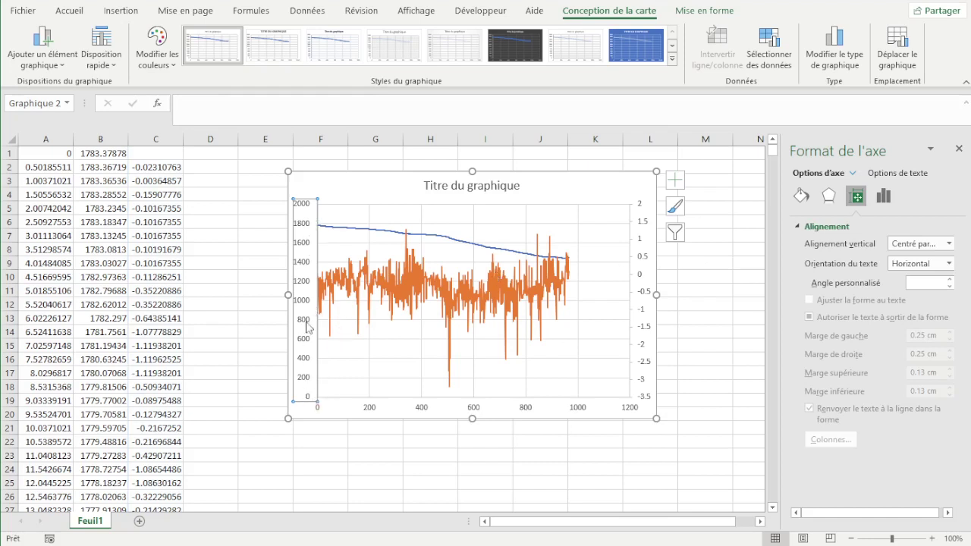
left_click(883, 199)
left_click(889, 259)
type("1450")
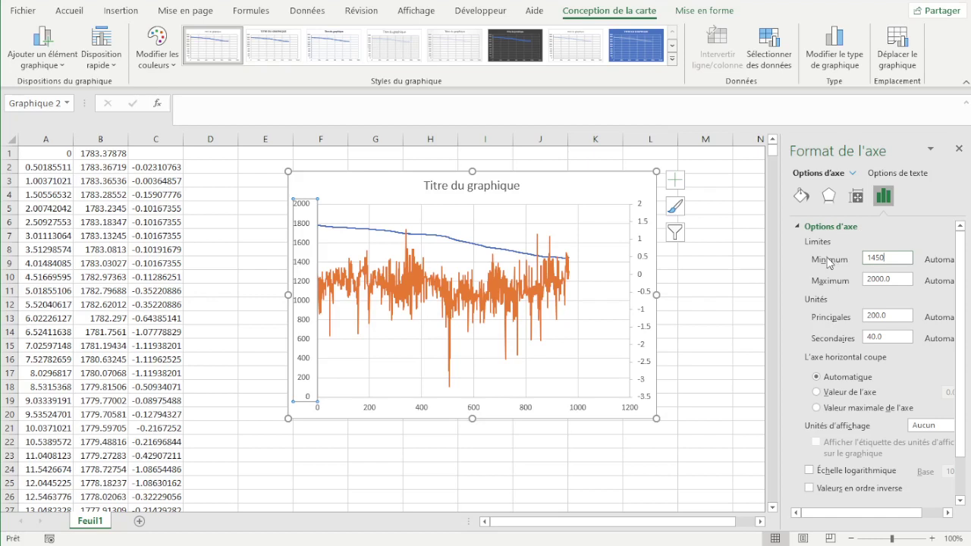
key("Return")
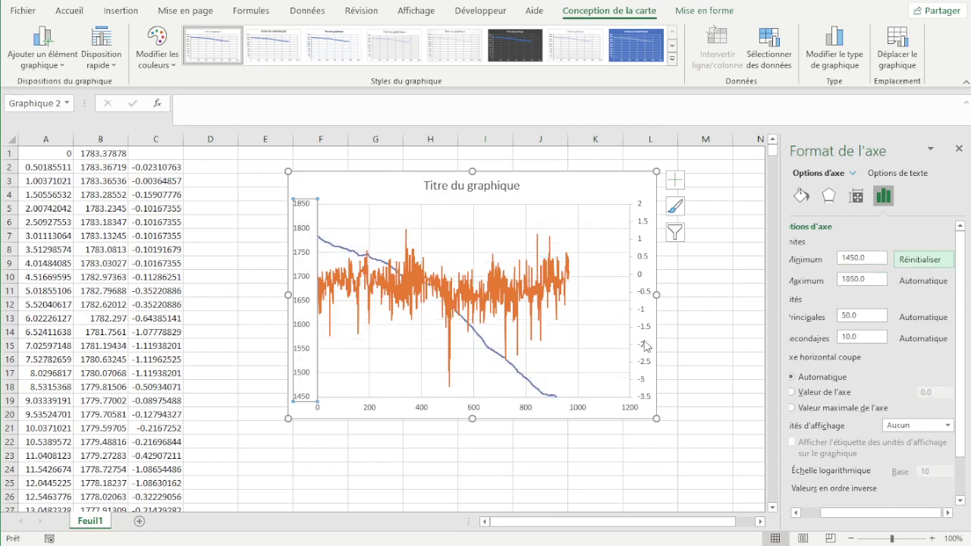
- Lower the altitude axis minimum to 1400
left_click_drag(870, 261, 812, 254)
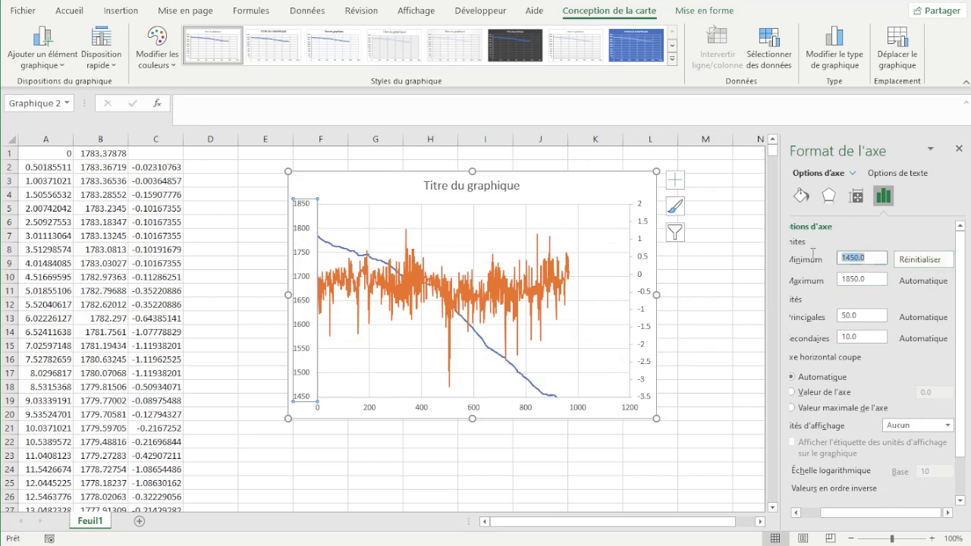
type("1400")
key("Return")
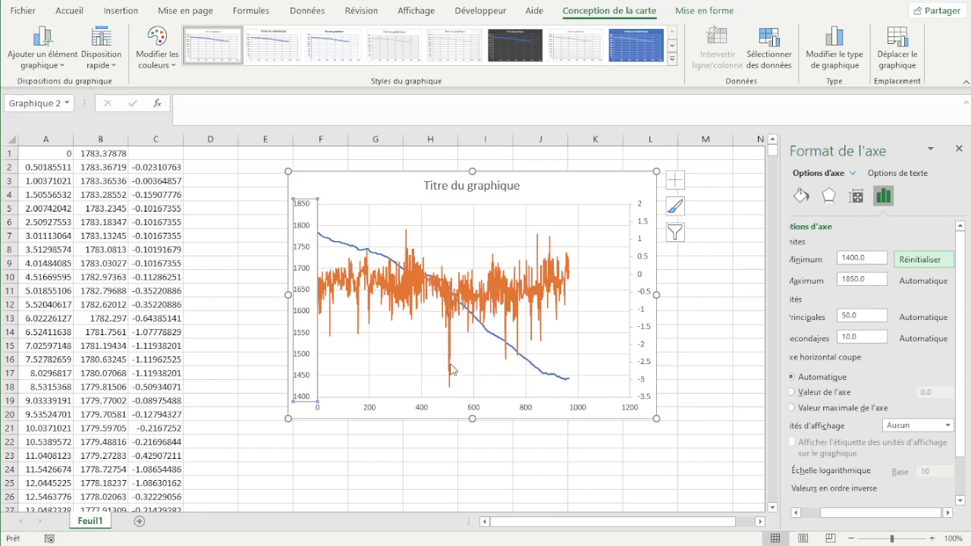
- Review the Altitude m and Pente % entries in the chart's data source selection and close it without changes
mouse_move(448, 346)
mouse_move(516, 302)
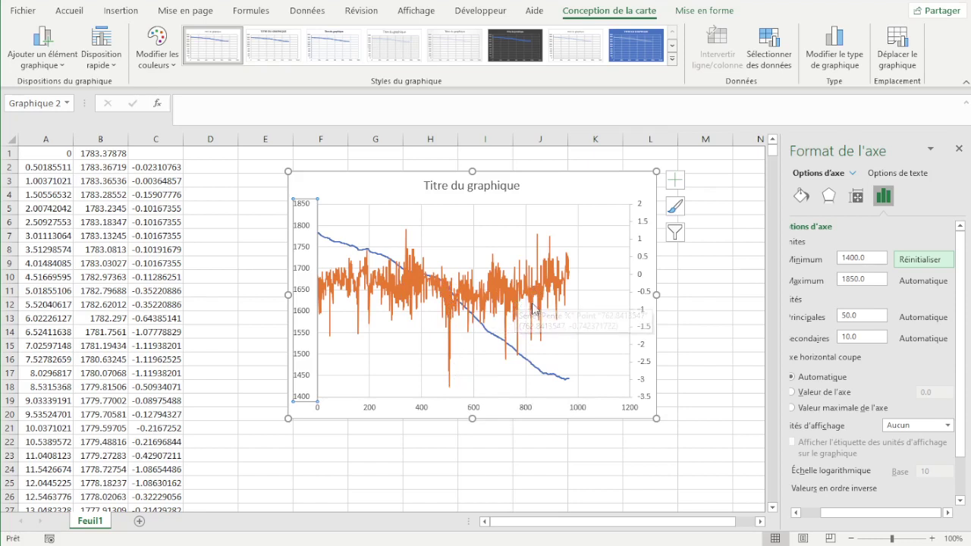
left_click(558, 189)
right_click(561, 188)
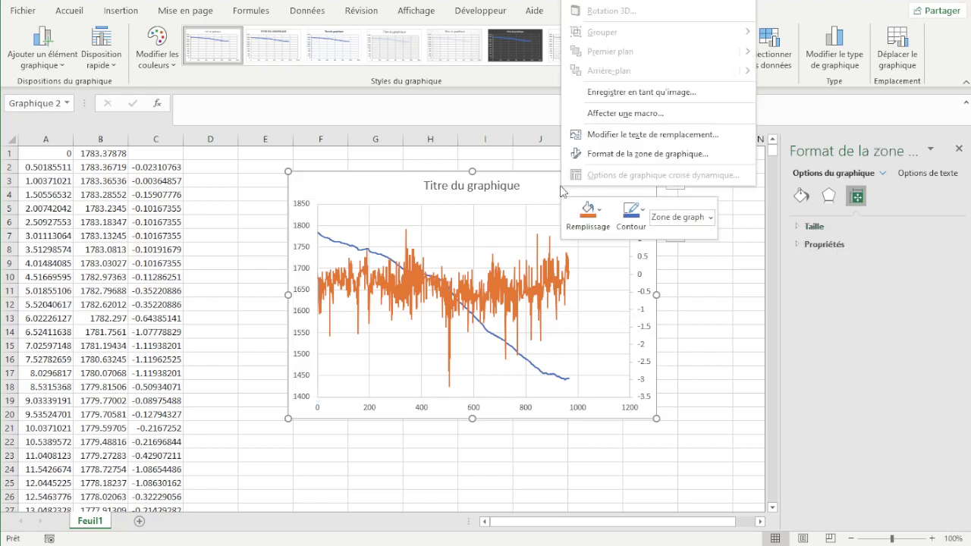
left_click(604, 6)
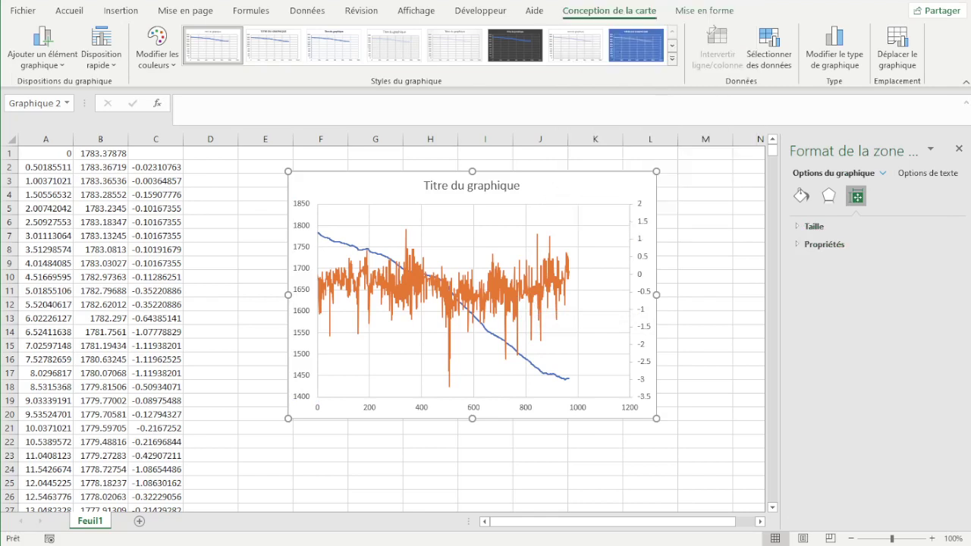
left_click(307, 327)
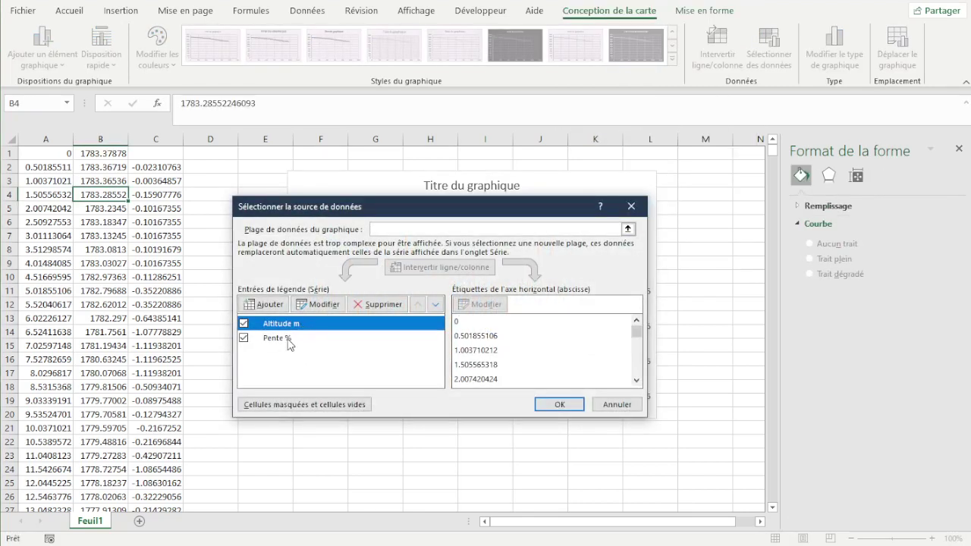
left_click(286, 338)
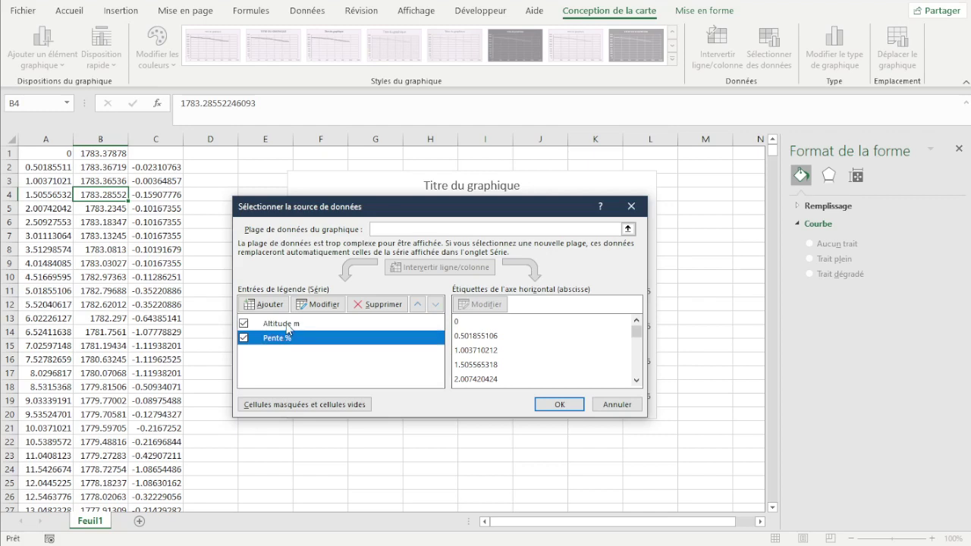
key("Up")
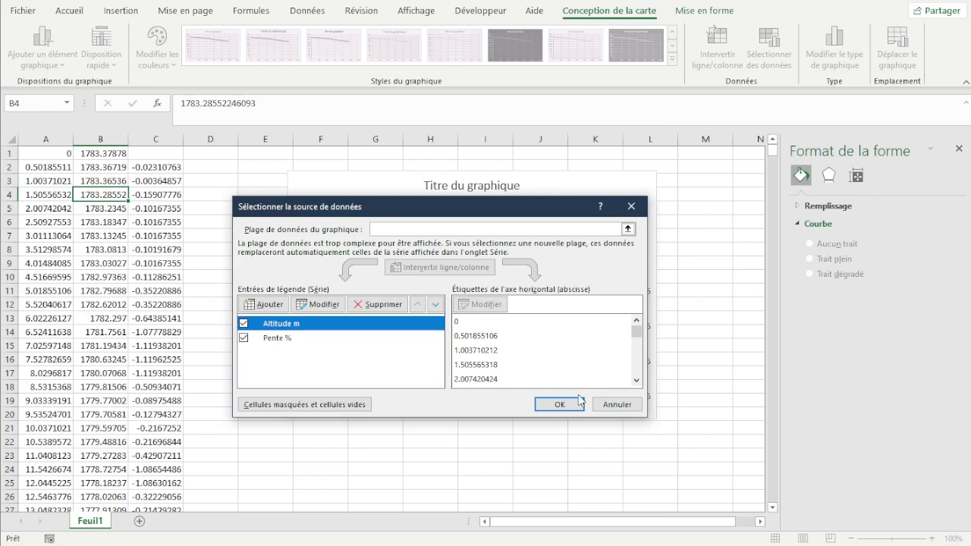
left_click(617, 404)
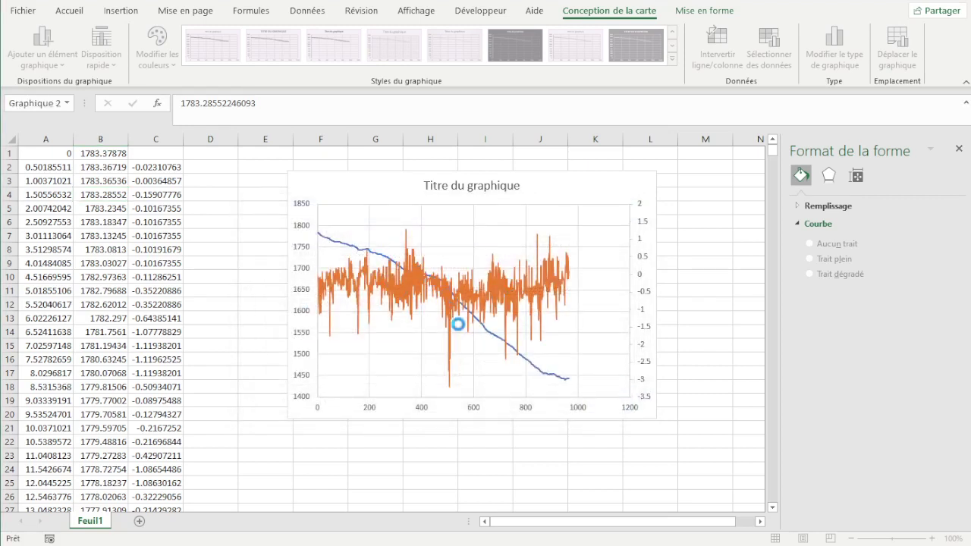
- Try line transparency values of 2% and 50% on a single point of the Pente % series and undo the change
left_click(547, 296)
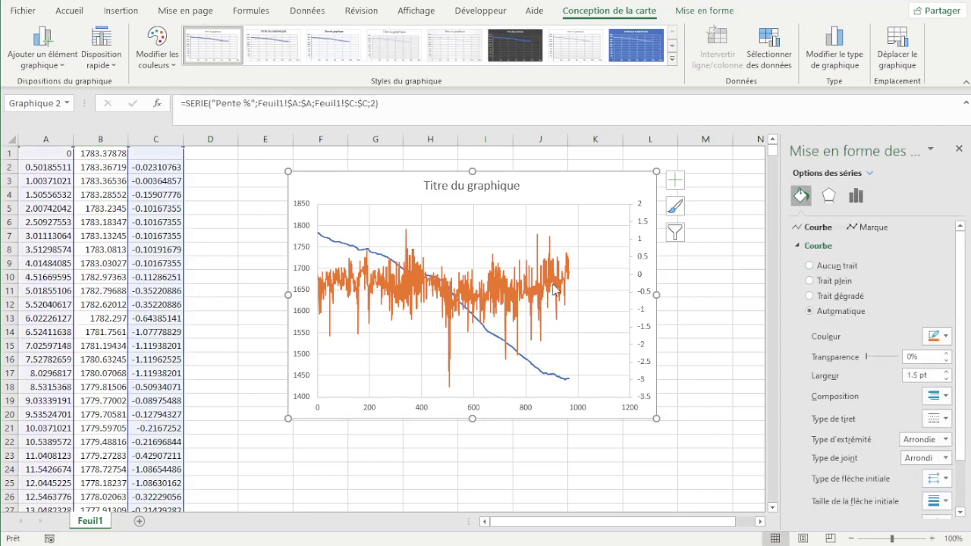
left_click(553, 284)
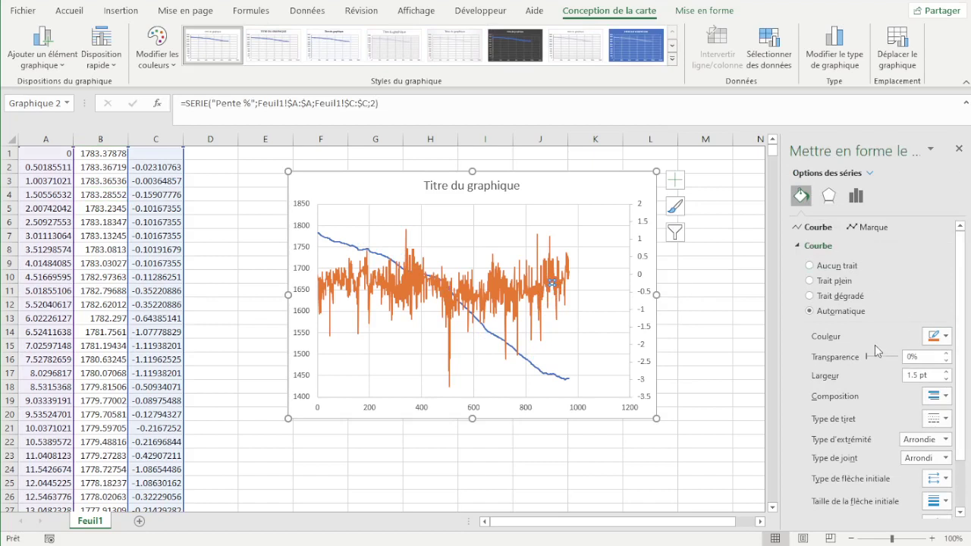
left_click_drag(867, 357, 870, 359)
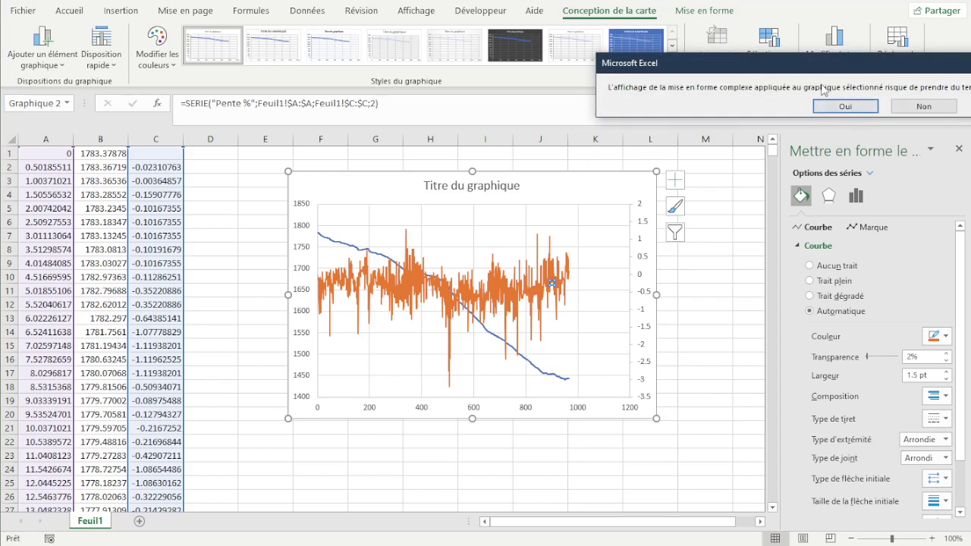
key("Return")
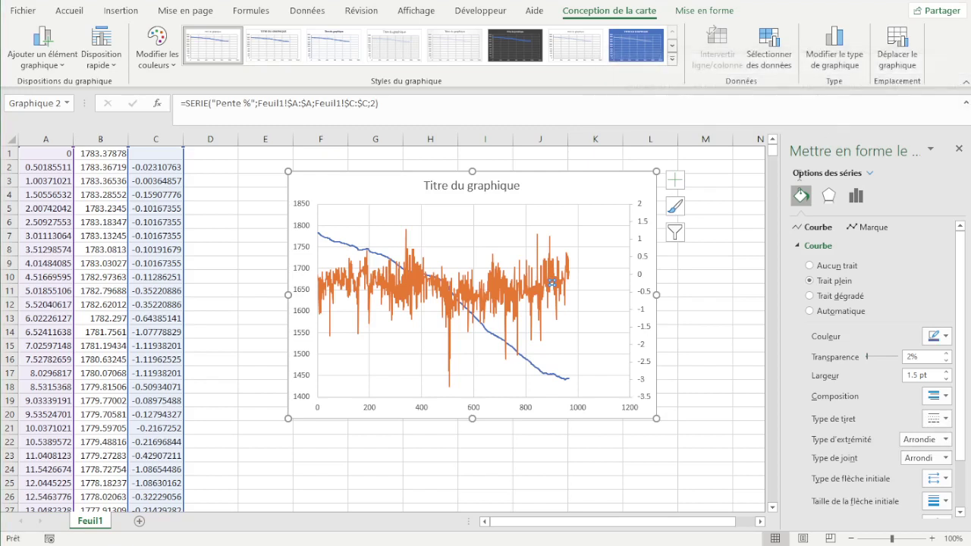
left_click(911, 356)
left_click_drag(920, 359, 898, 356)
type("50")
key("Tab")
key("ctrl+z")
- Select the whole Pente % series and set its line transparency to 50%
left_click(583, 283)
left_click(562, 270)
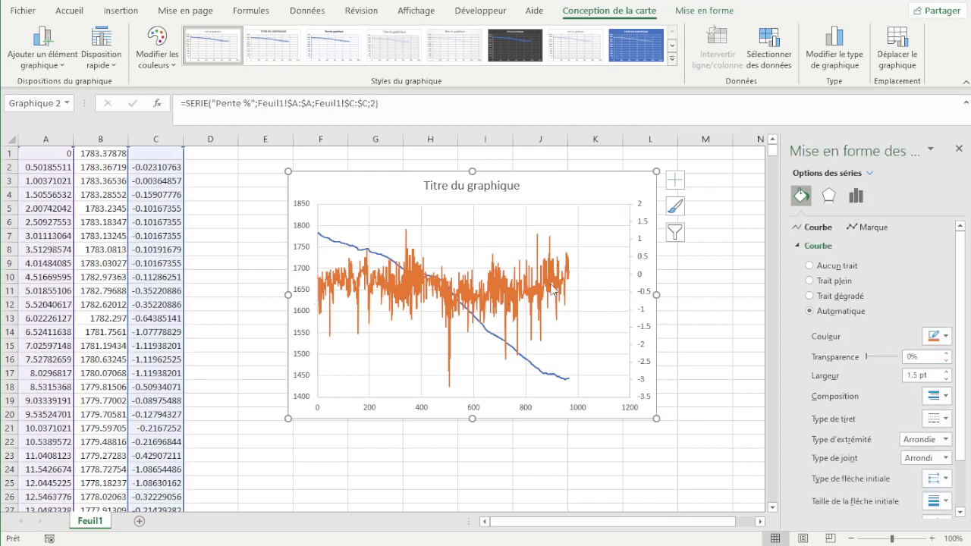
left_click(607, 272)
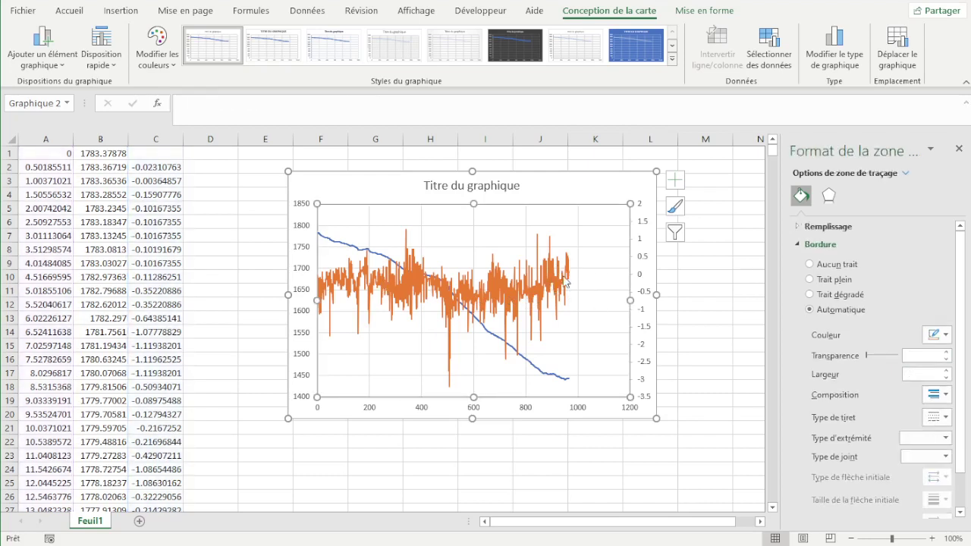
left_click(548, 287)
left_click_drag(931, 356, 852, 357)
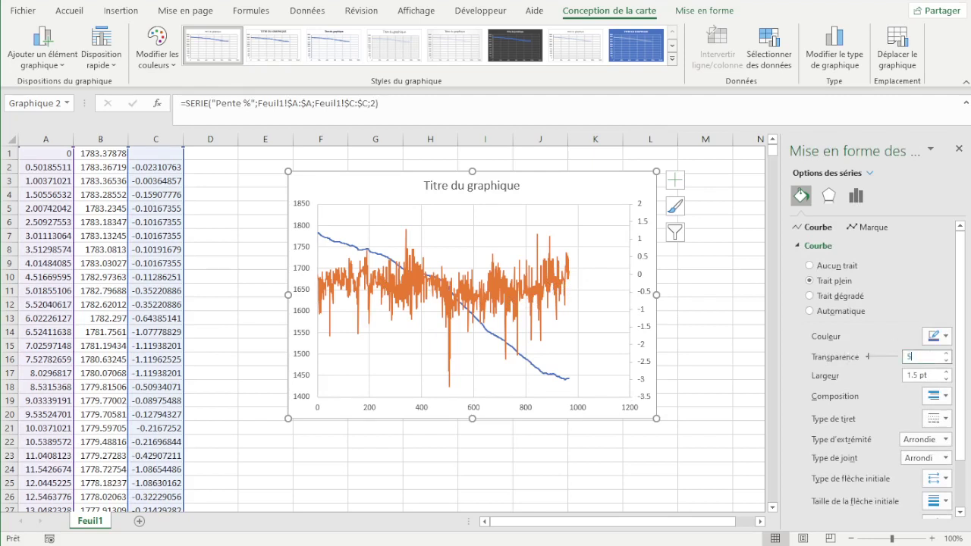
type("50")
key("Tab")
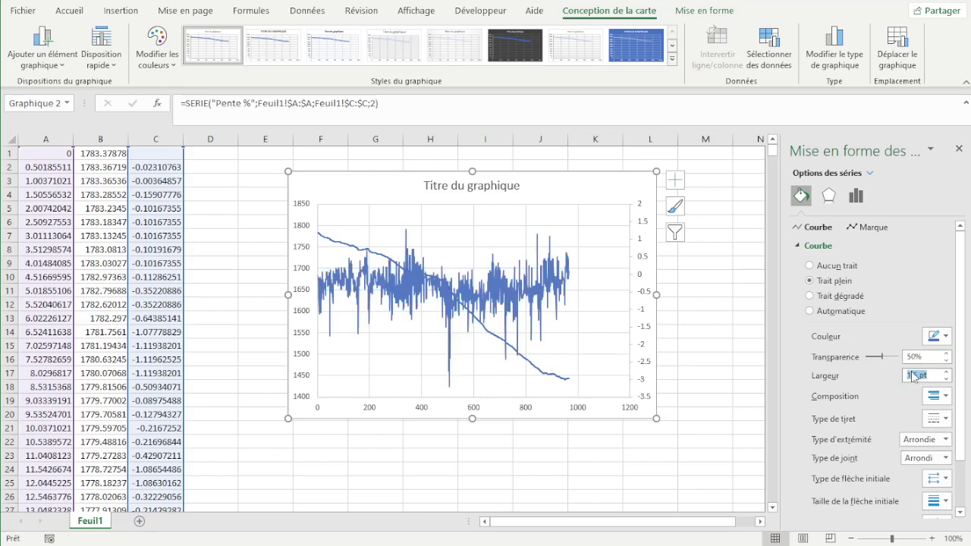
- Change the line color of the semi-transparent Pente % series to orange
left_click(946, 336)
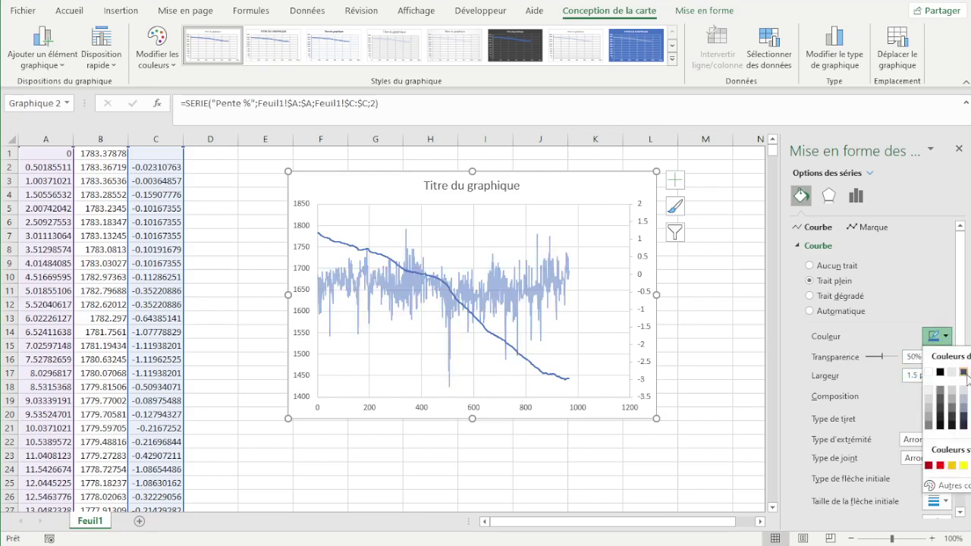
key("Escape")
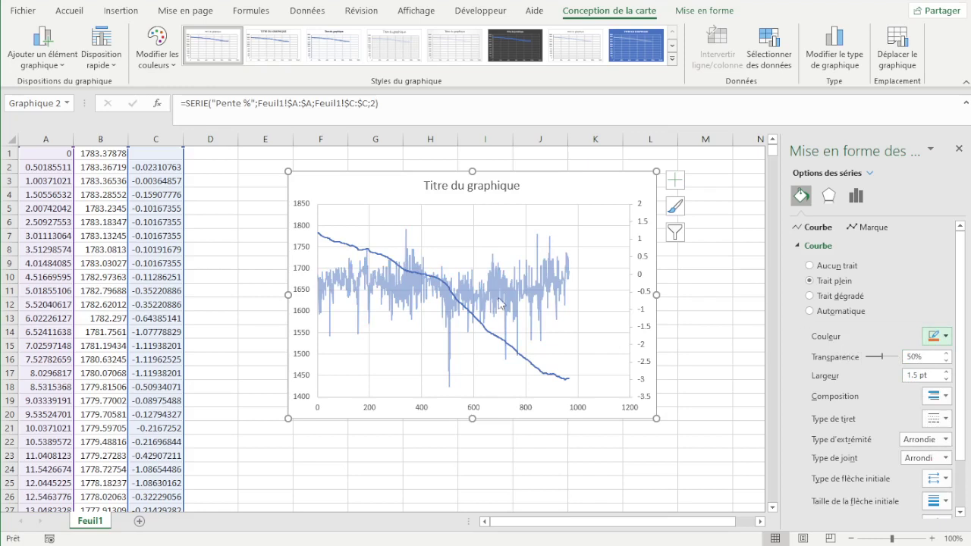
left_click(947, 339)
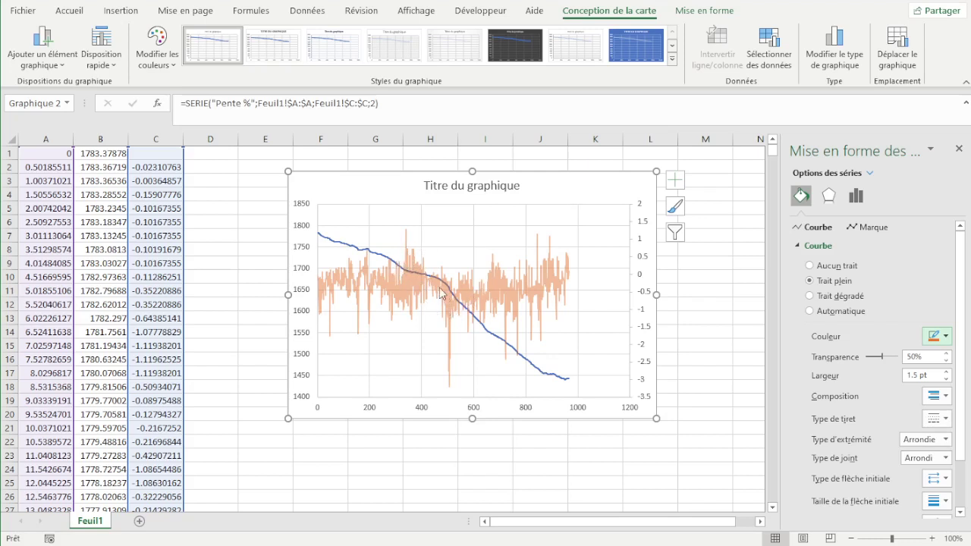
- Select the chart area and adjust the chart's width by its right edge
left_click(400, 286)
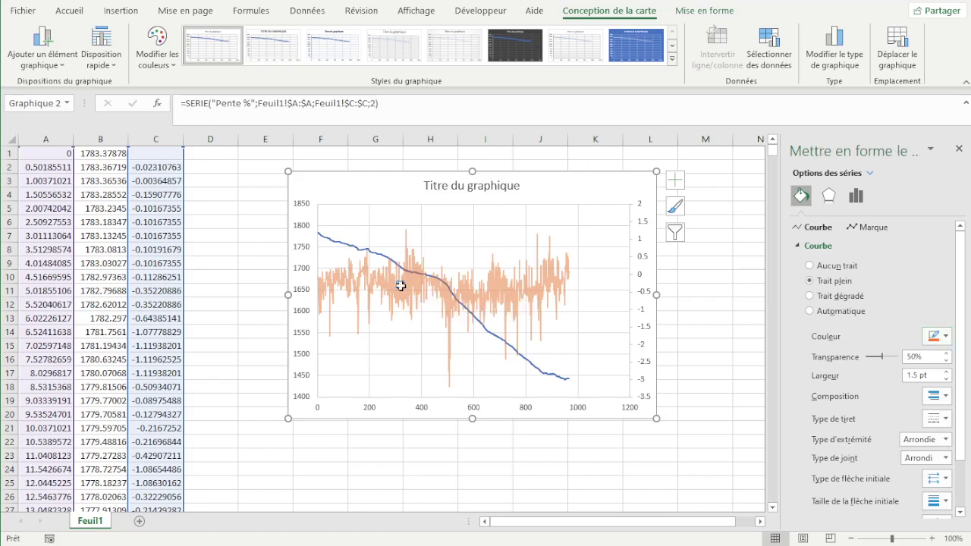
left_click(568, 188)
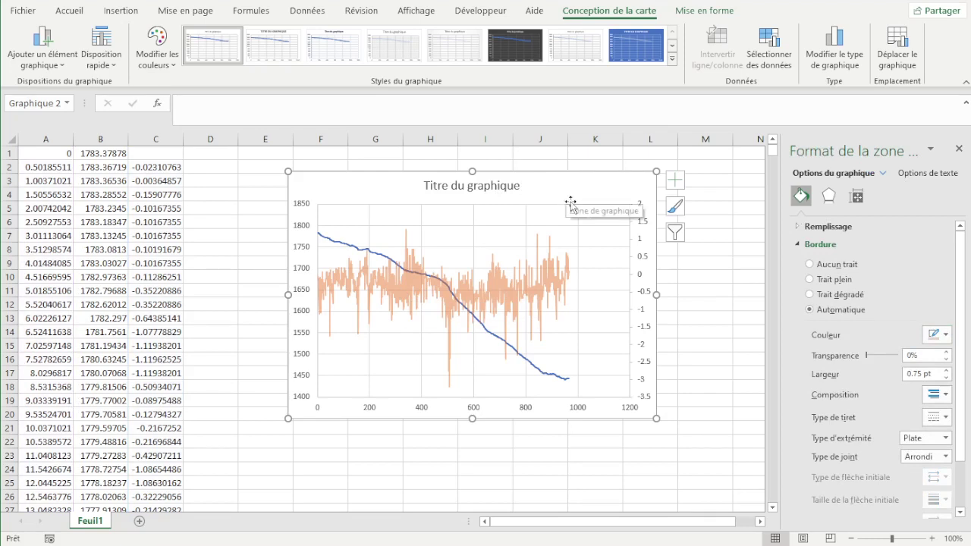
left_click_drag(656, 294, 636, 256)
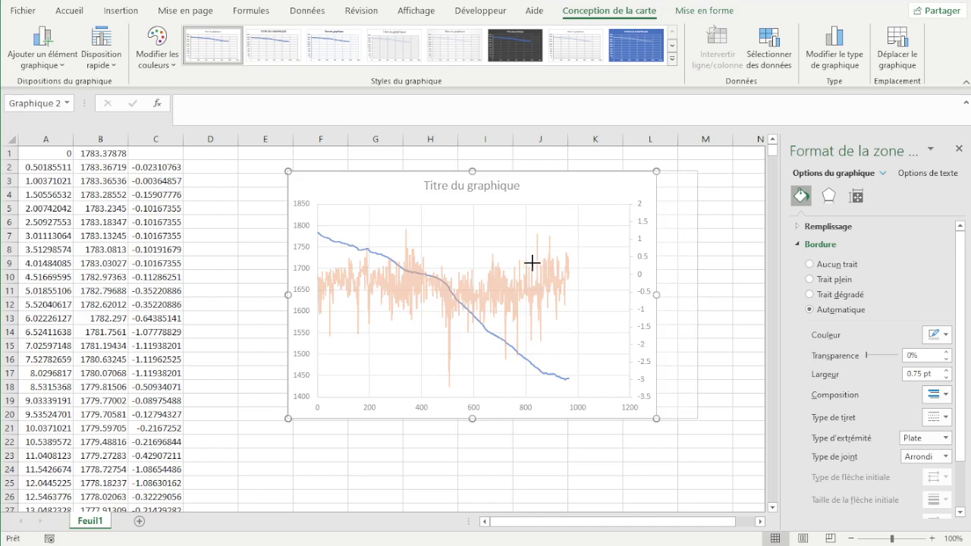